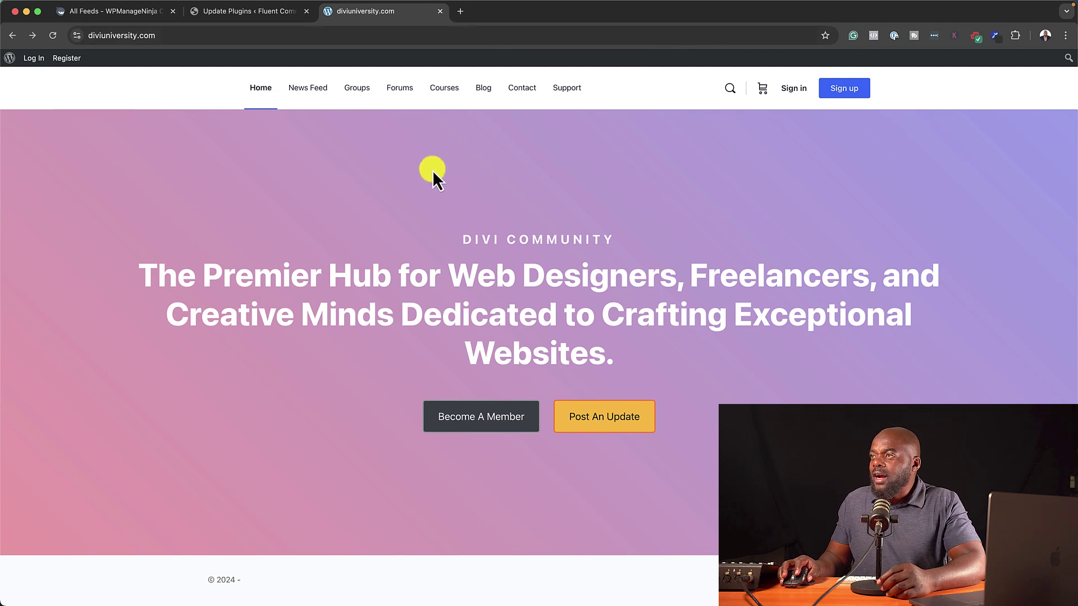
# Open Divi University's News Feed page with member updates and Who's Online.
pyautogui.click(319, 88)
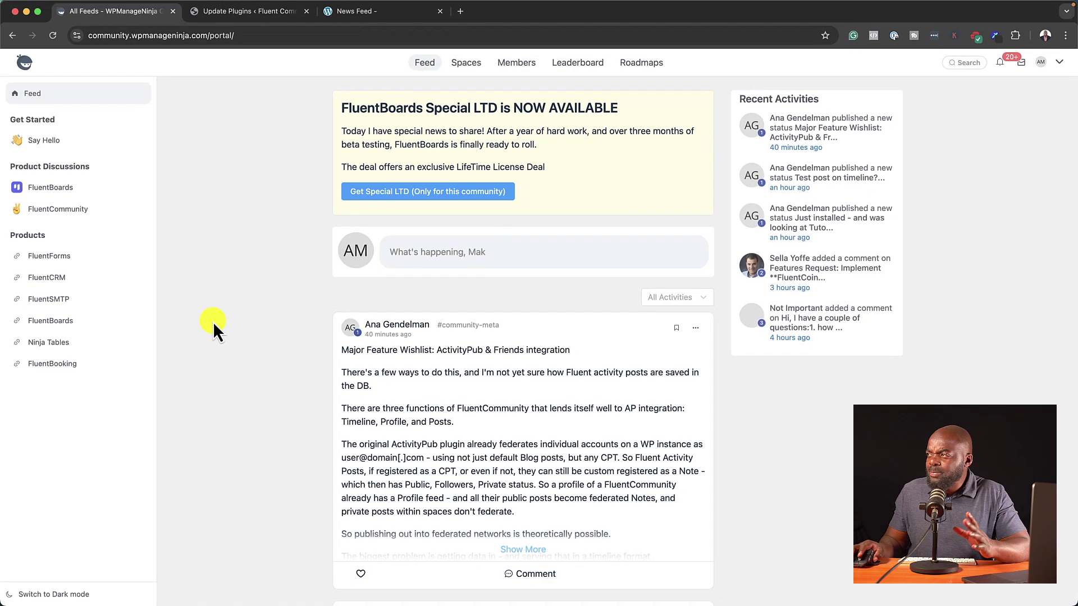
# Scroll the feed, then open the private FluentCommunity space from the Spaces list.
pyautogui.scroll(-2, 171, 328)
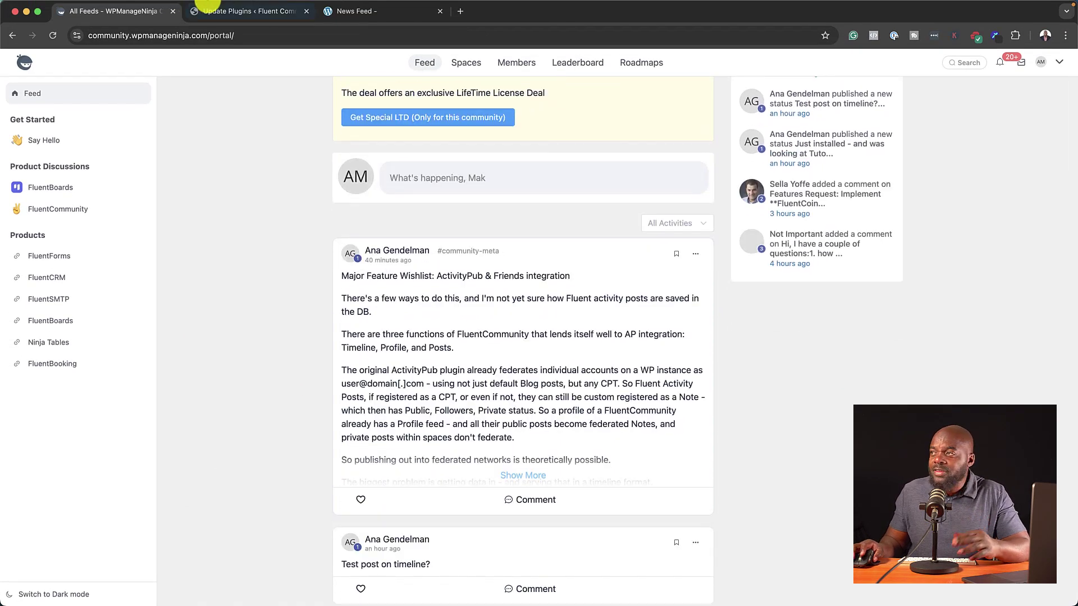
pyautogui.scroll(-5, 351, 354)
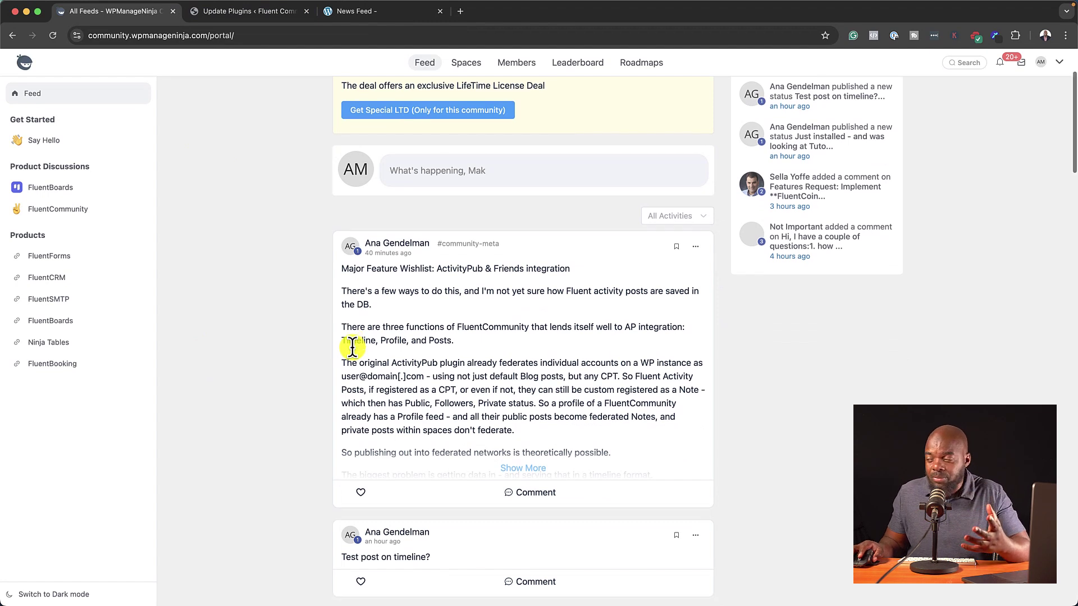
pyautogui.scroll(-3, 351, 347)
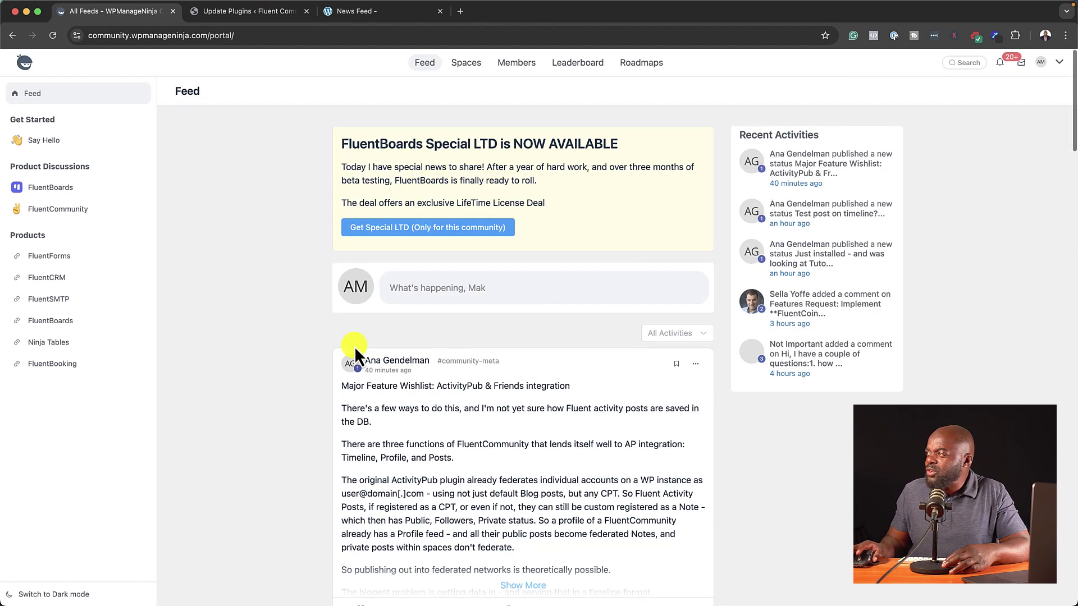
pyautogui.click(481, 70)
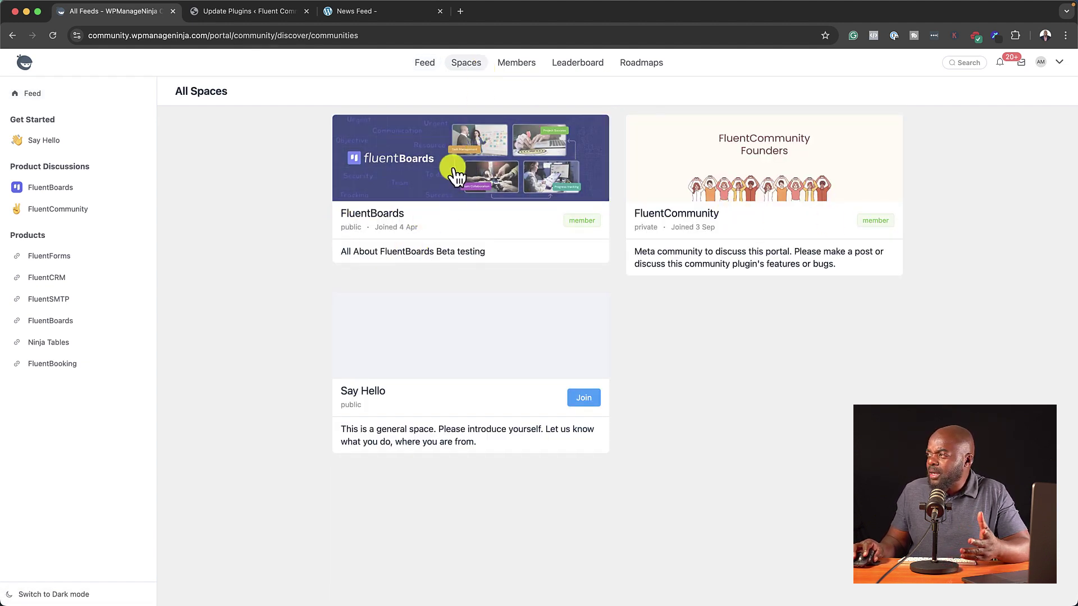
pyautogui.click(825, 196)
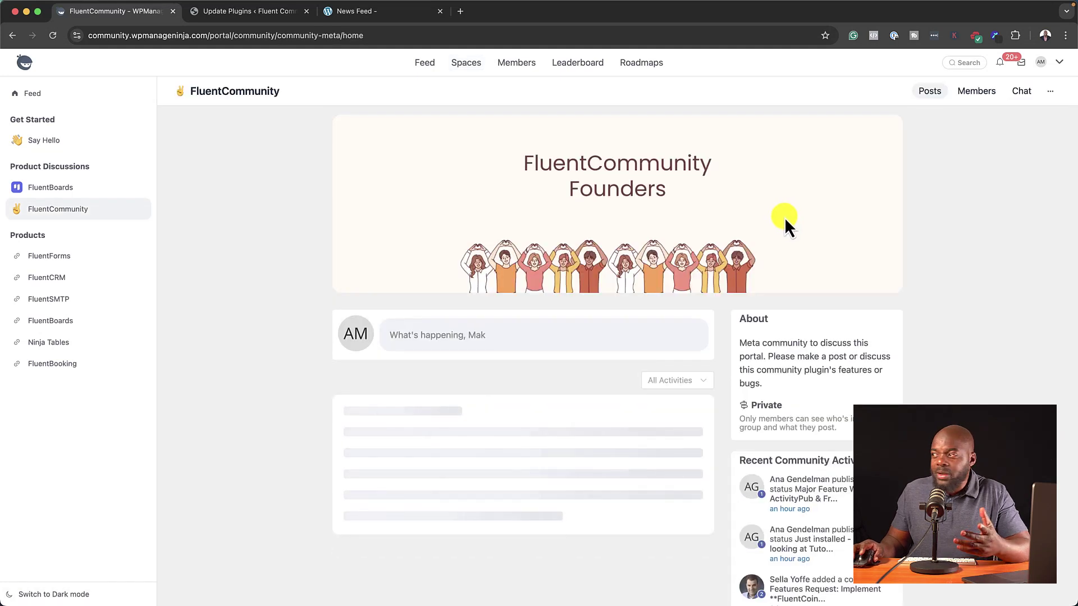
pyautogui.scroll(-3, 328, 424)
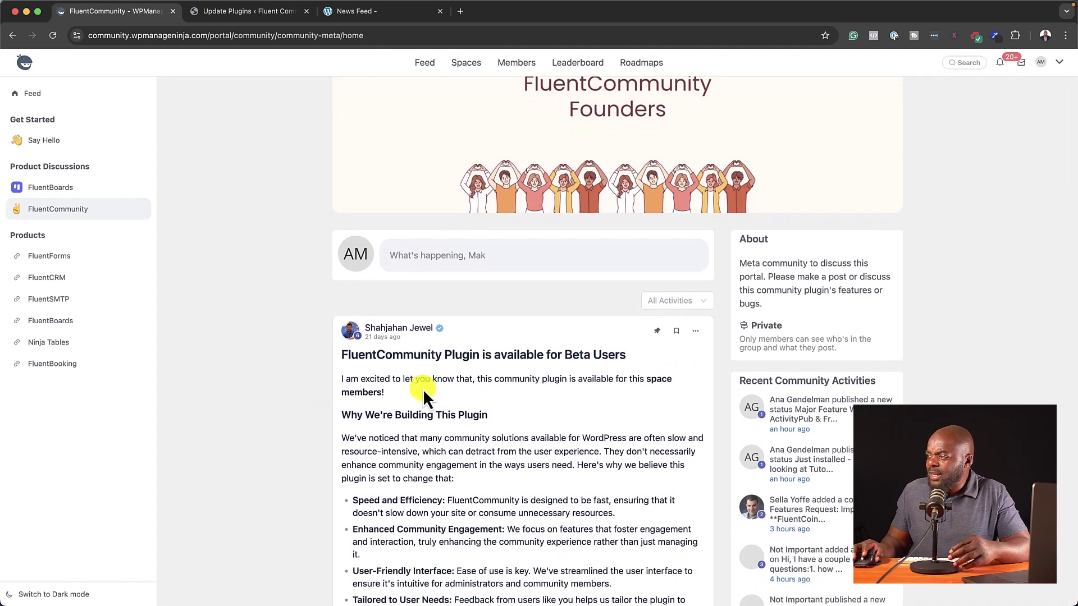
pyautogui.scroll(-10, 518, 393)
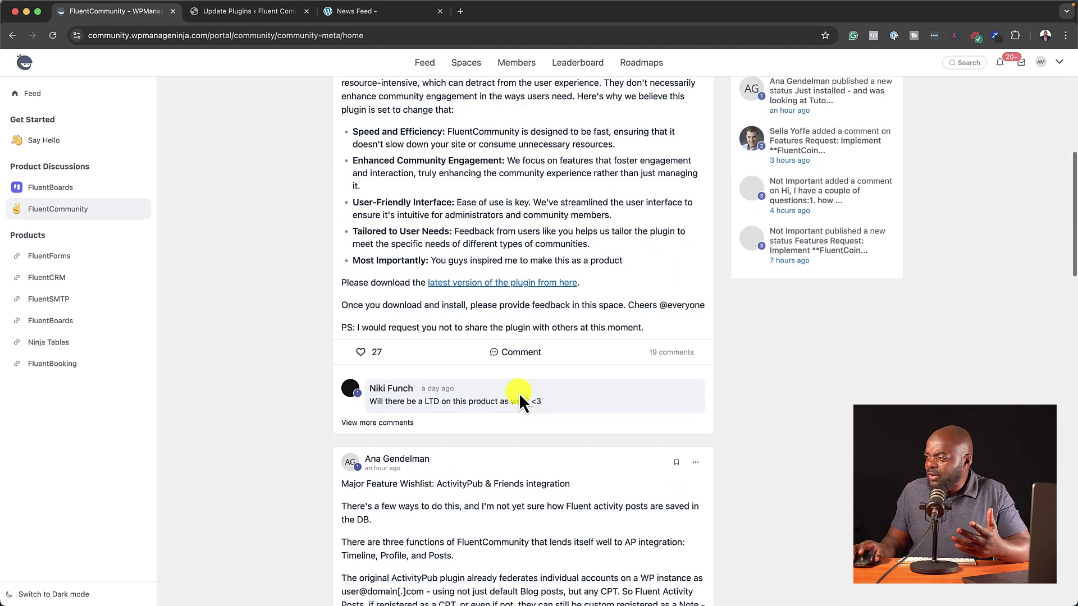
pyautogui.scroll(15, 519, 393)
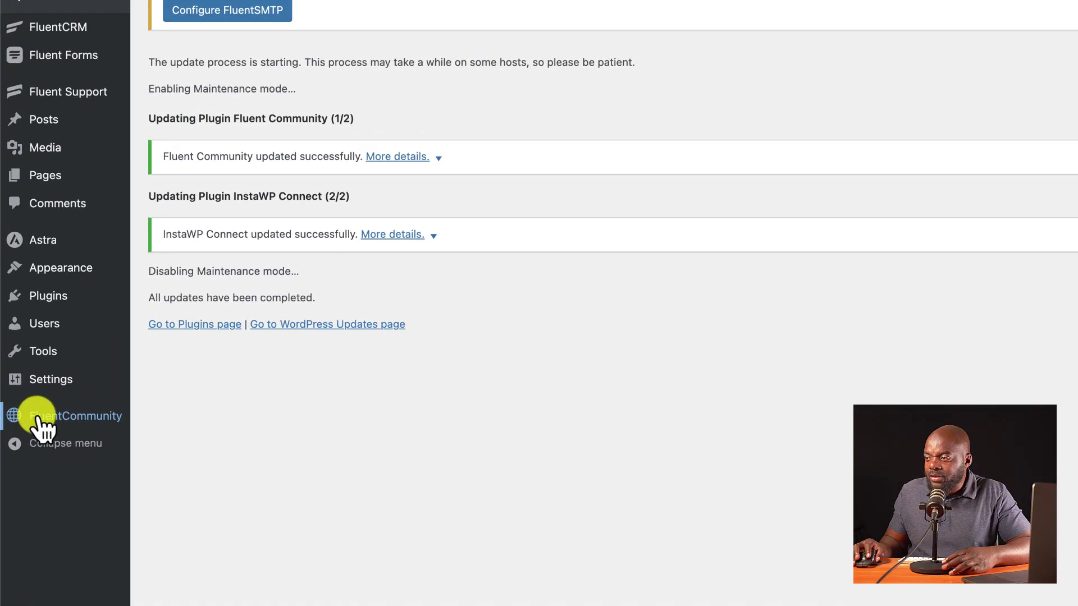
# Open the test site's FluentCommunity portal from the WordPress admin sidebar.
pyautogui.click(108, 419)
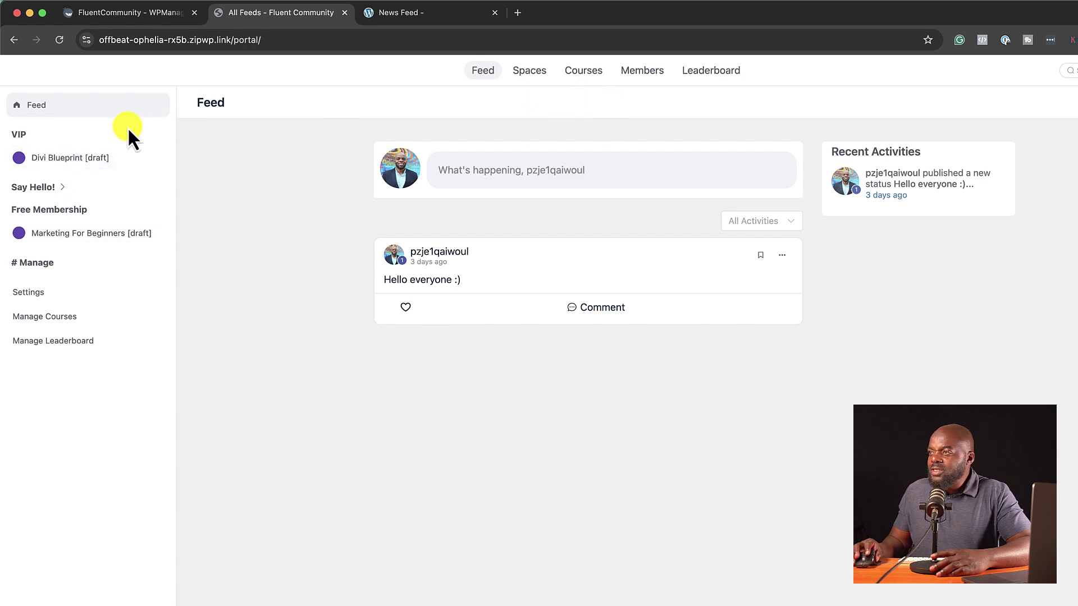
# Open the portal's General Settings and focus the empty Login URL field.
pyautogui.click(34, 302)
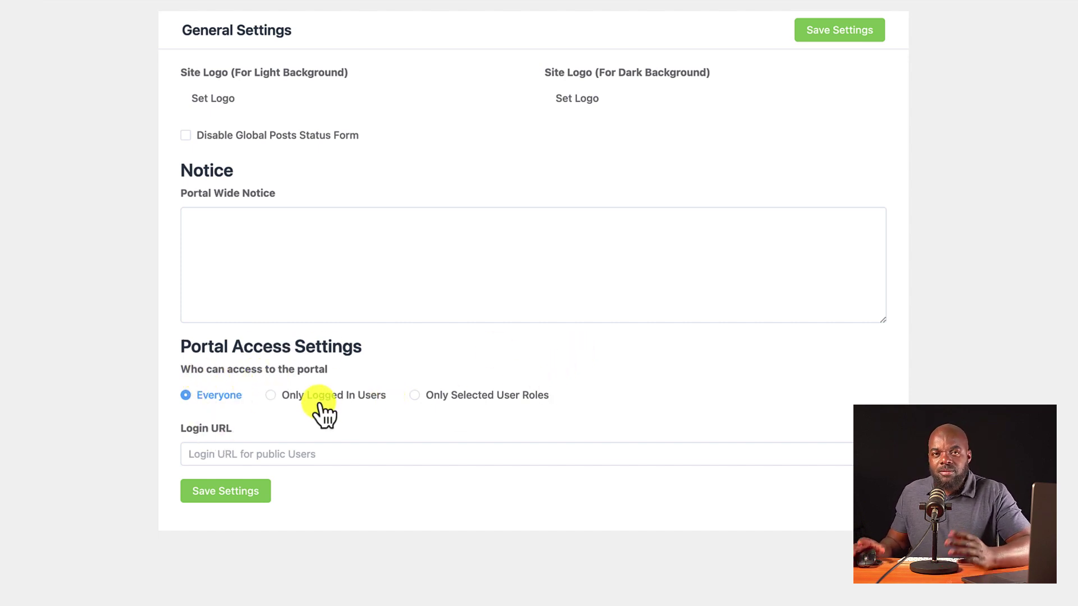
pyautogui.click(194, 455)
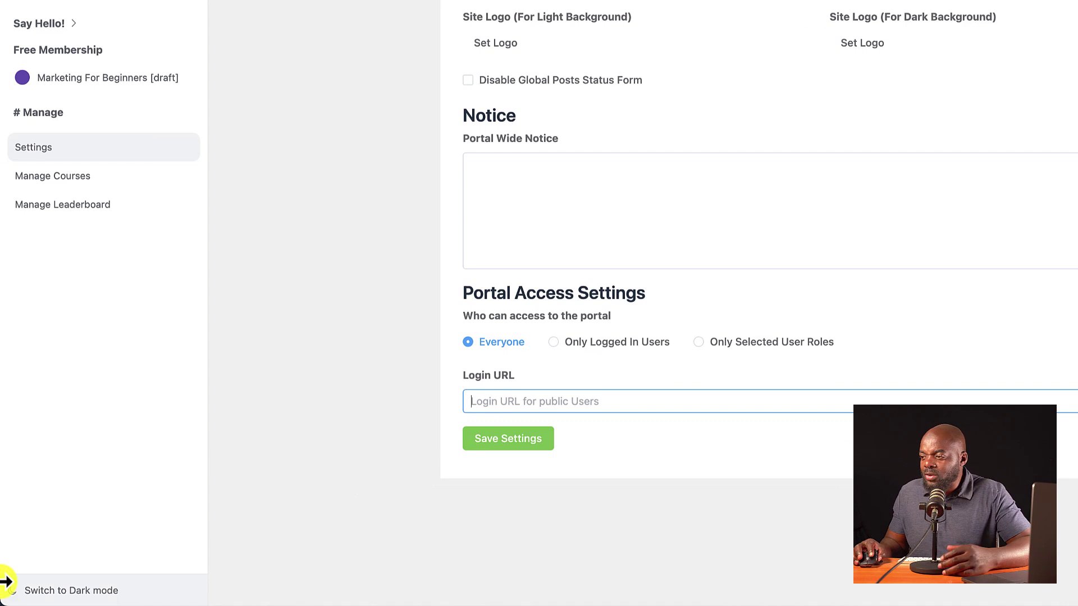
# Toggle the portal to dark mode and back to light, then open Manage Courses.
pyautogui.click(32, 593)
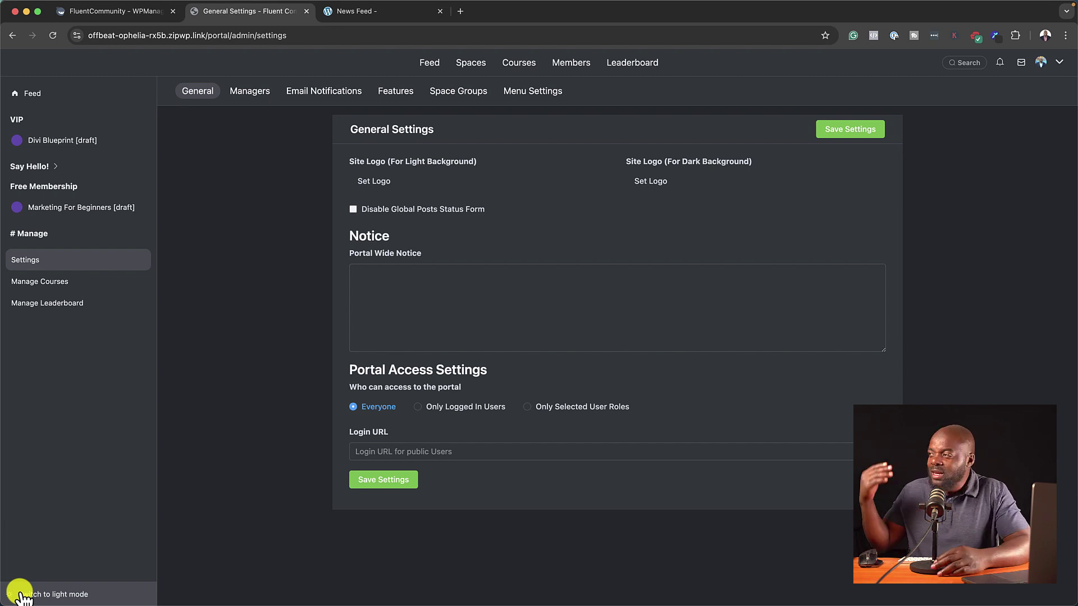
pyautogui.click(24, 596)
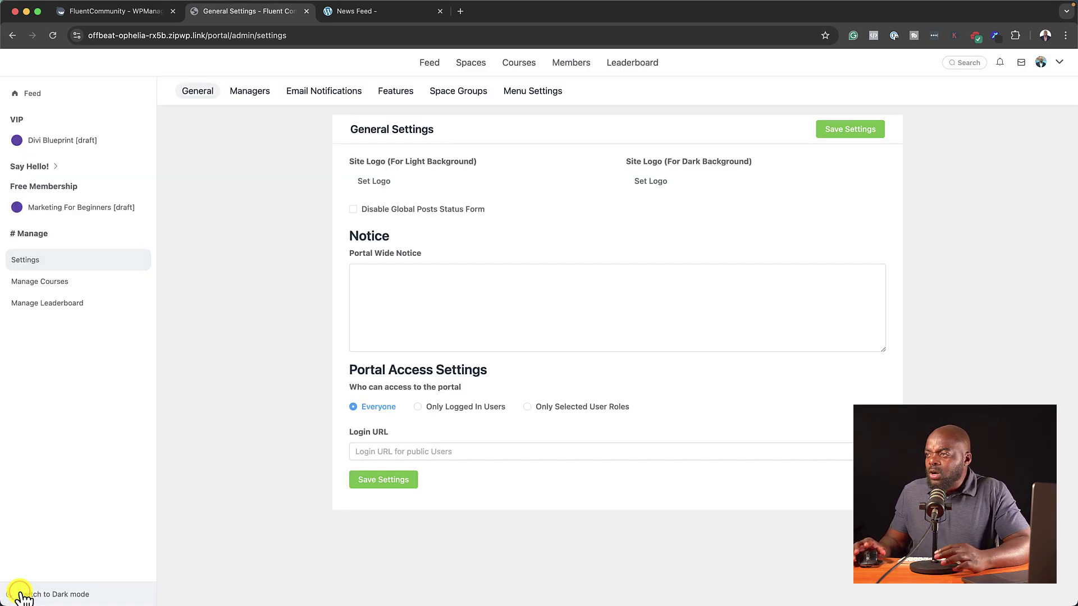
pyautogui.click(70, 288)
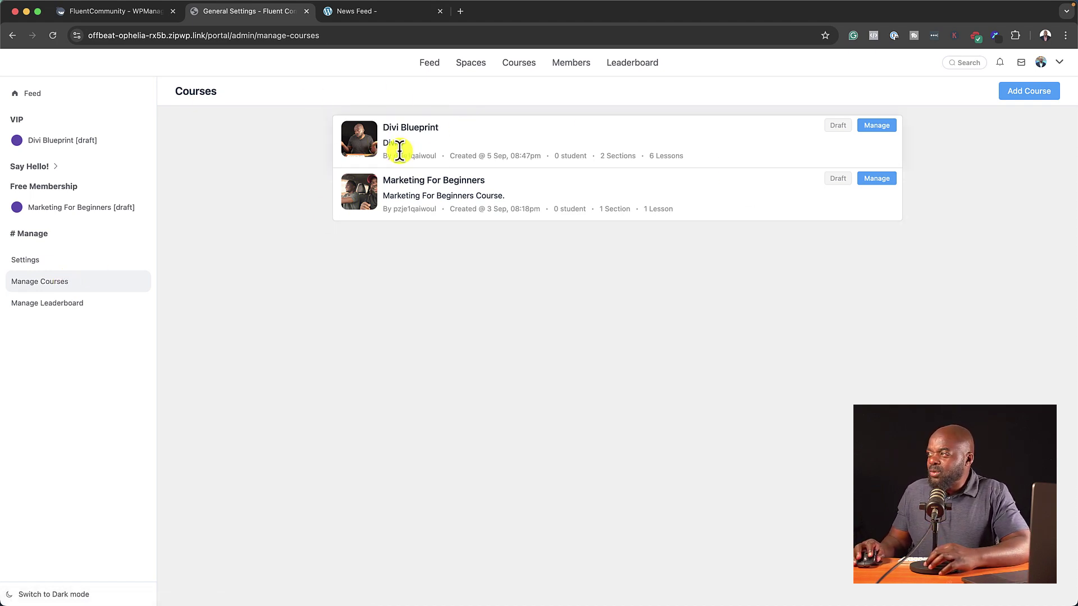
# Add a draft 'Lesson 4' under Divi Blueprint's Module Two and open it for editing.
pyautogui.click(886, 125)
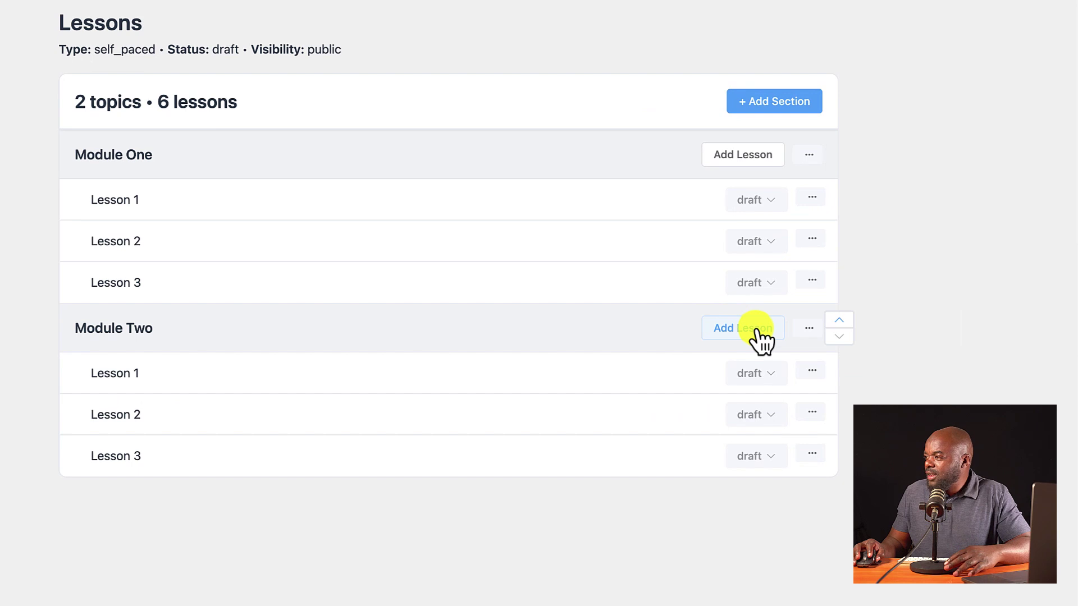
pyautogui.click(757, 332)
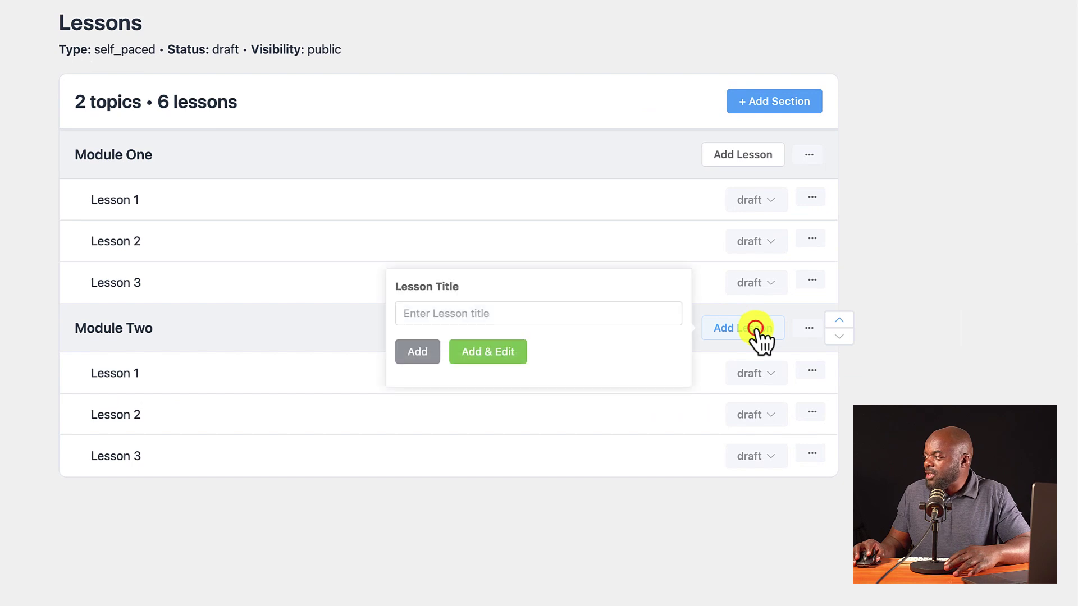
pyautogui.click(540, 313)
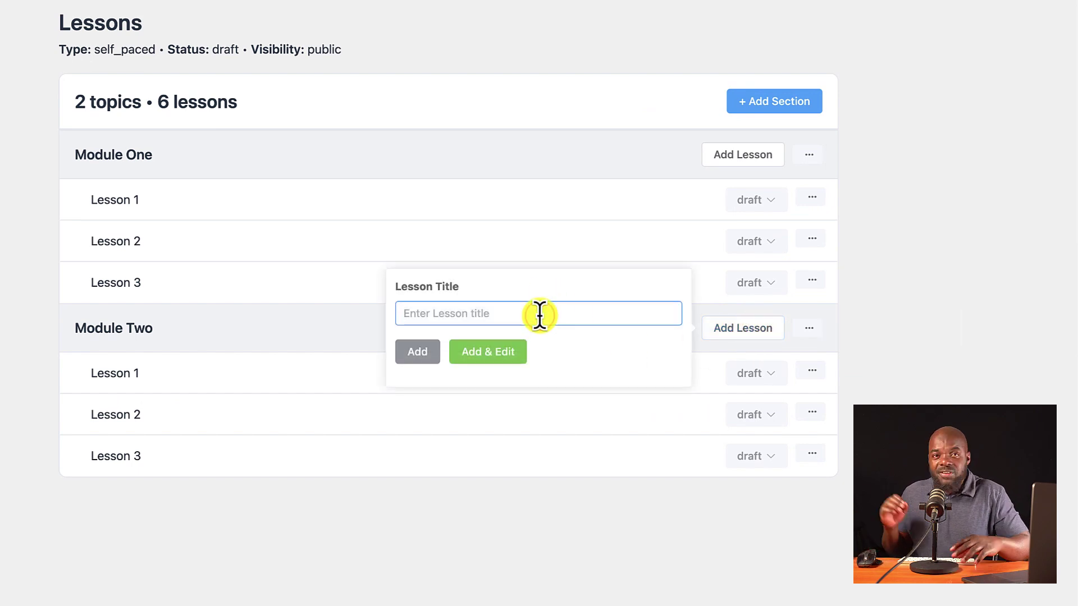
pyautogui.write('lesso')
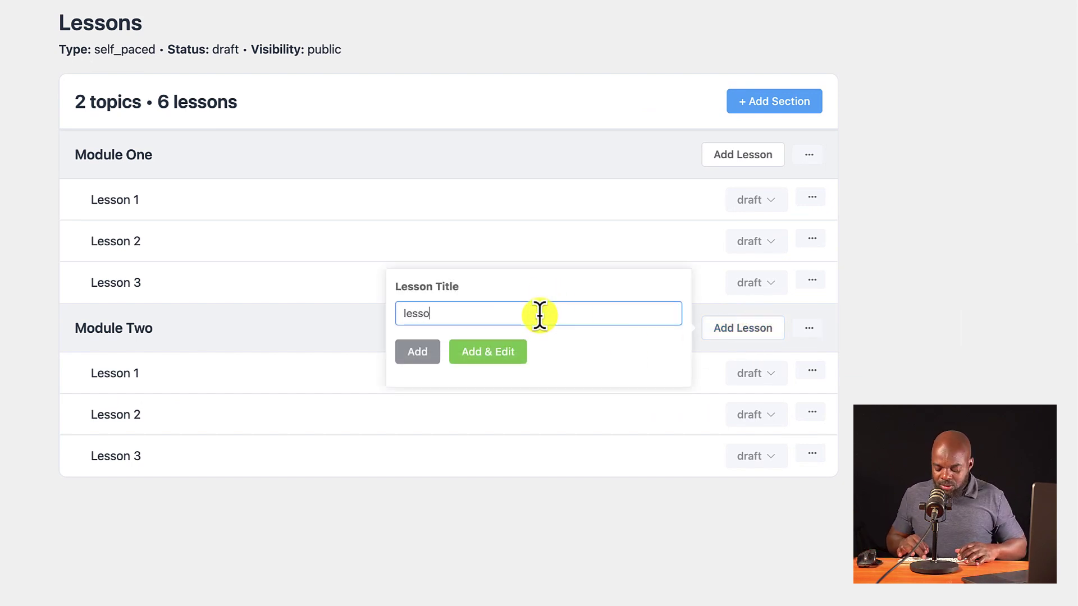
pyautogui.write('n 4')
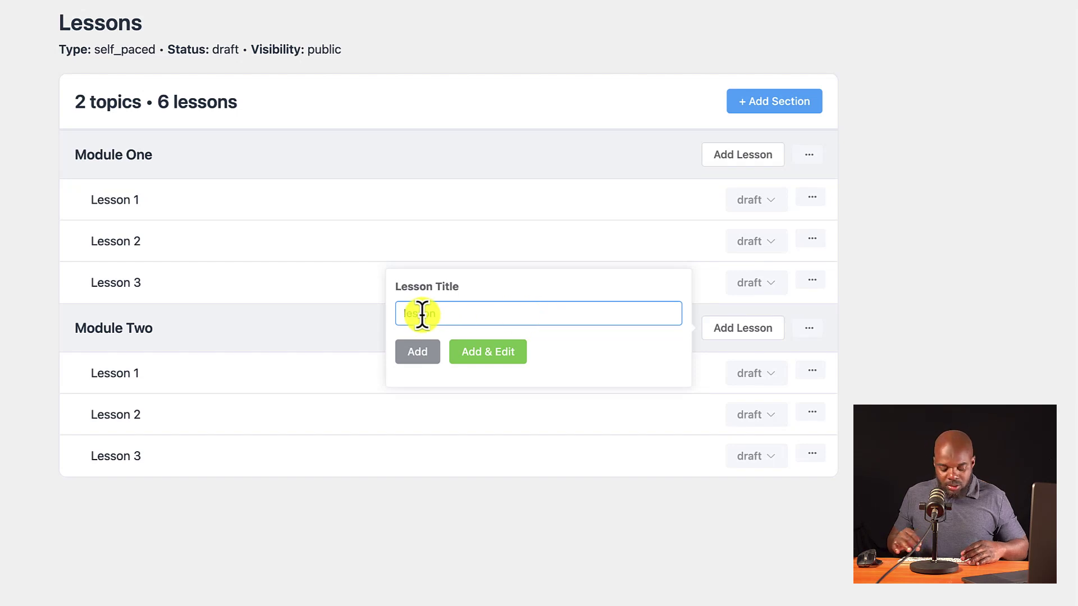
pyautogui.moveTo(408, 313); pyautogui.dragTo(374, 315)
pyautogui.write('Lesson 4')
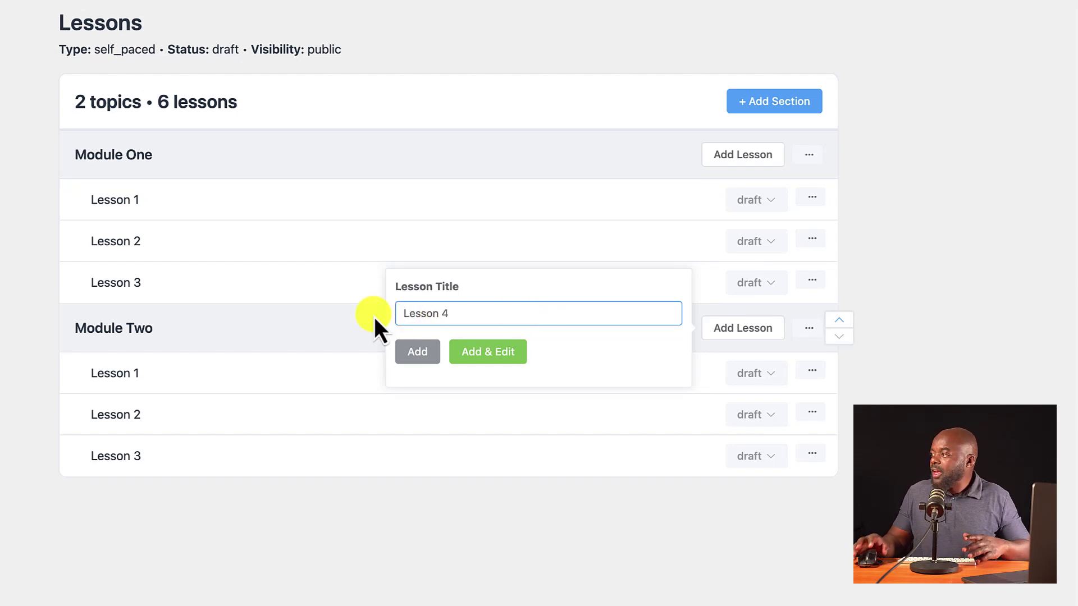
pyautogui.click(413, 354)
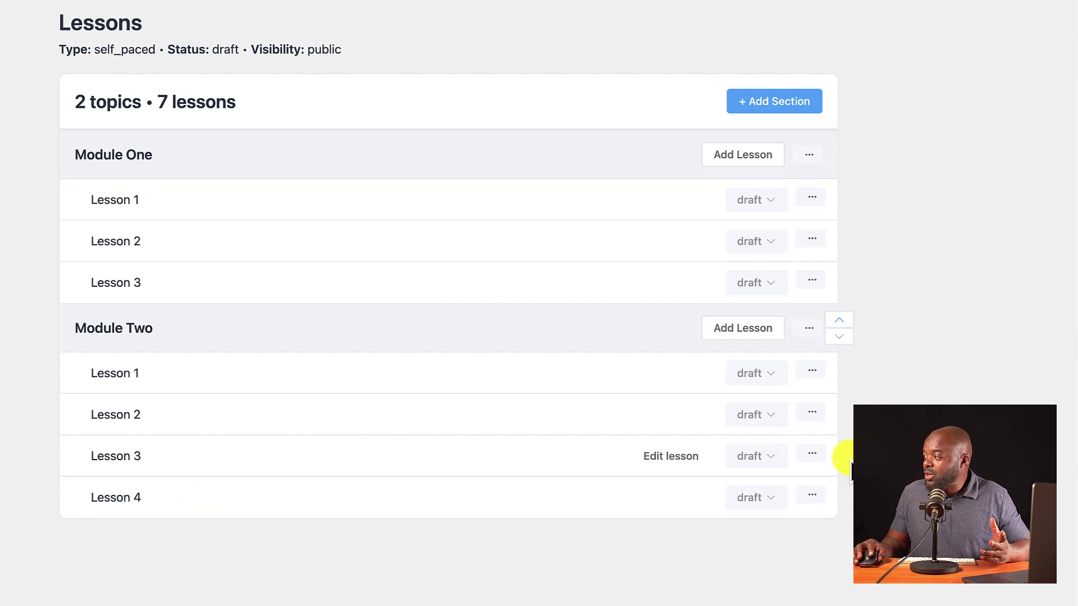
pyautogui.click(693, 501)
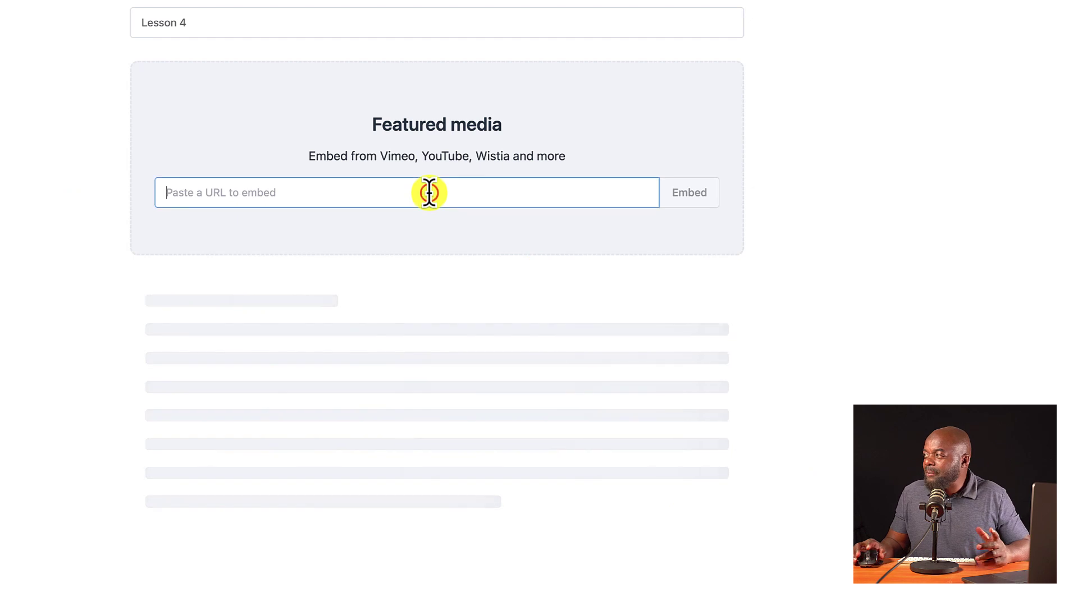
# Write 'Texy goes' in Lesson 4's body and link the word 'goes' to '#'.
pyautogui.click(201, 181)
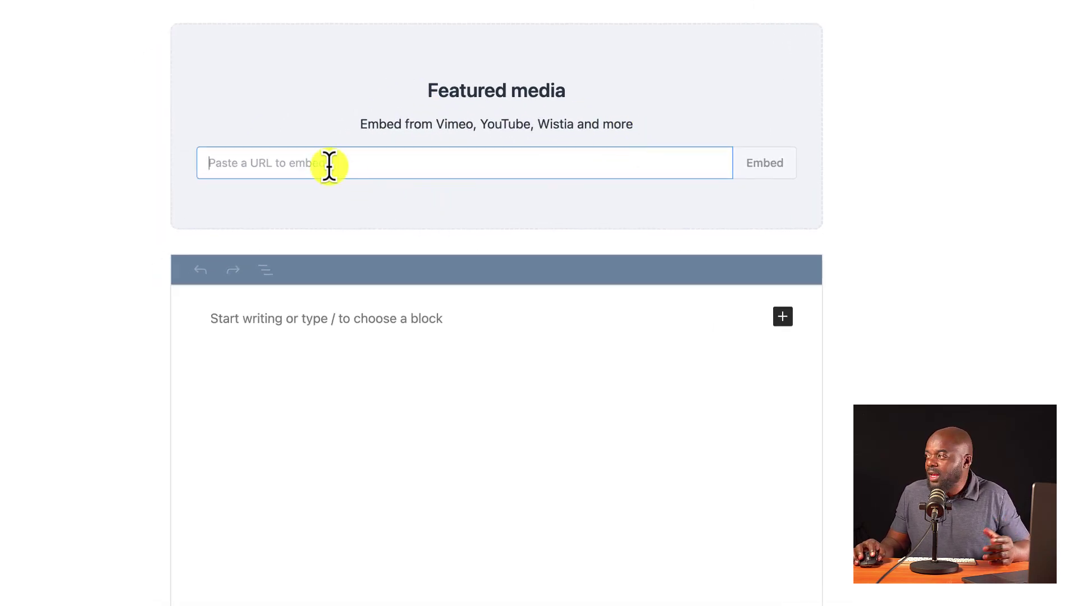
pyautogui.click(253, 317)
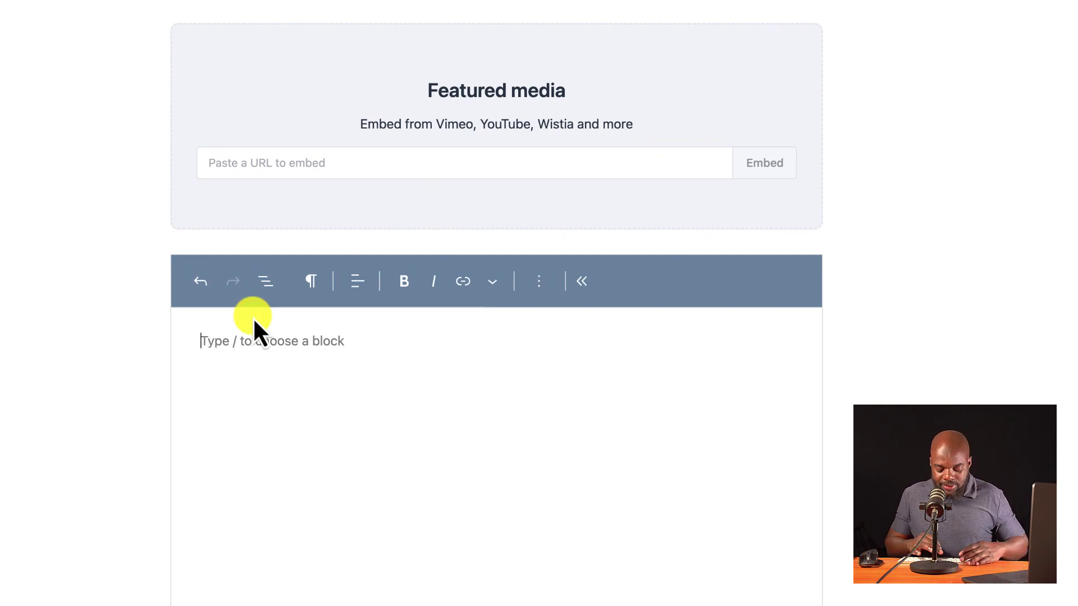
pyautogui.write('Texy goes')
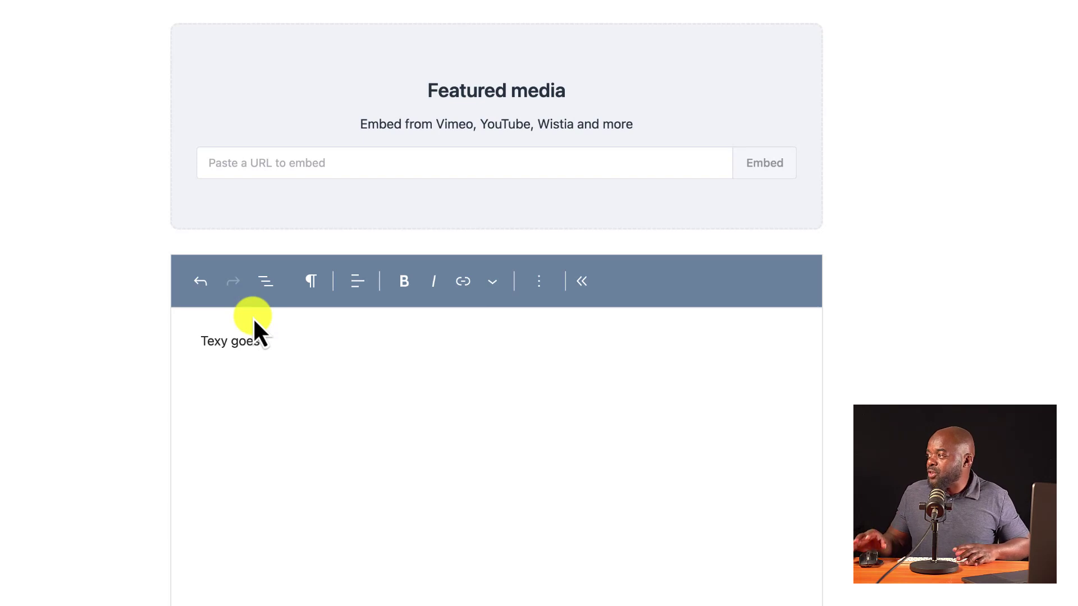
pyautogui.moveTo(264, 341); pyautogui.dragTo(228, 341)
pyautogui.click(462, 281)
pyautogui.click(203, 387)
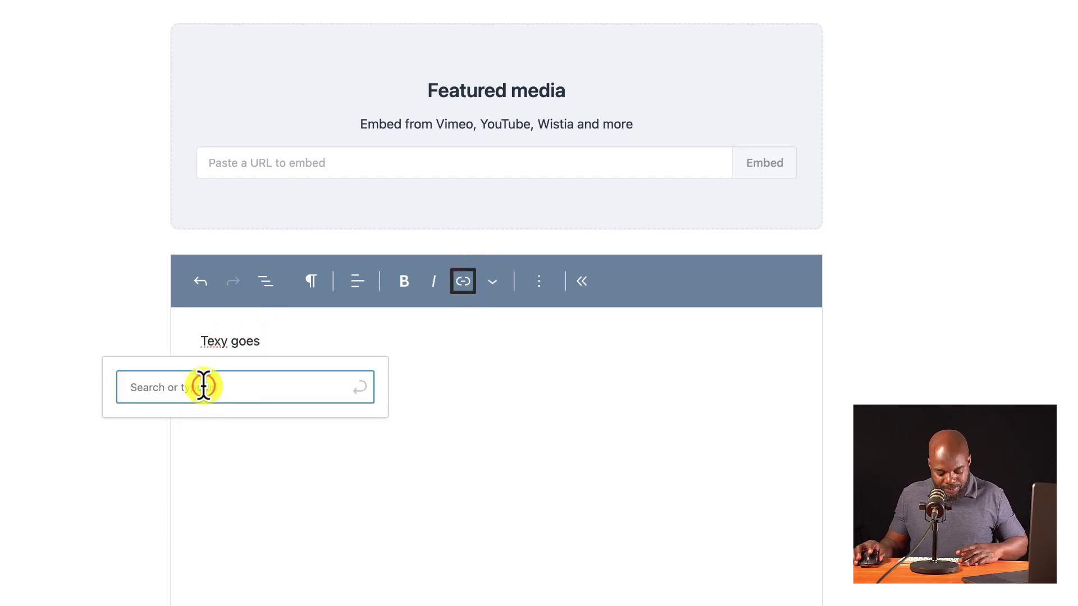
pyautogui.write('#')
pyautogui.press('Return')
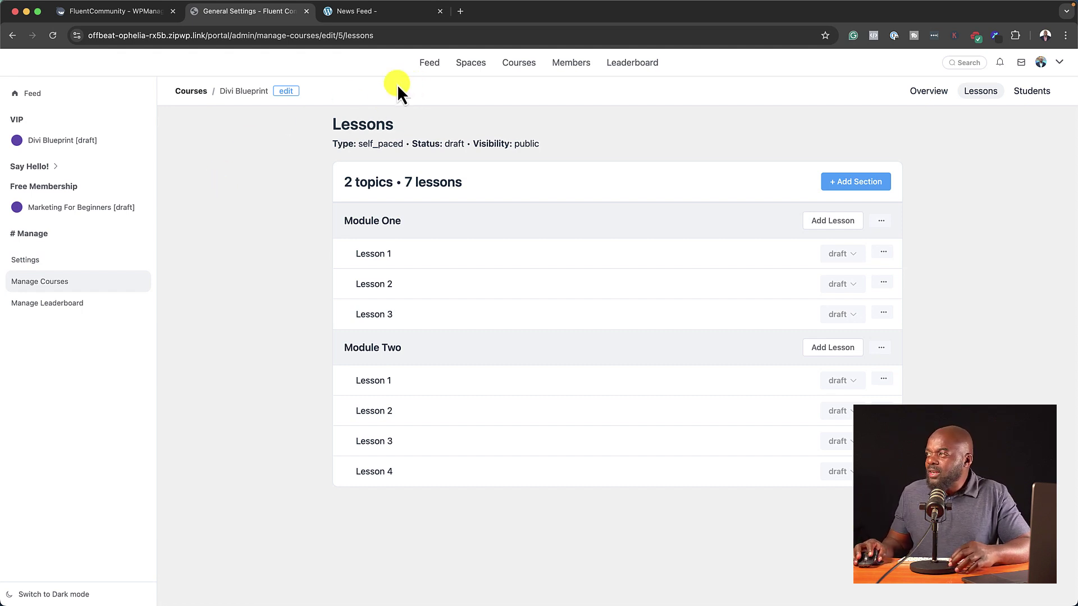
# Publish a 'Hello again' status post on the portal's main feed.
pyautogui.click(430, 63)
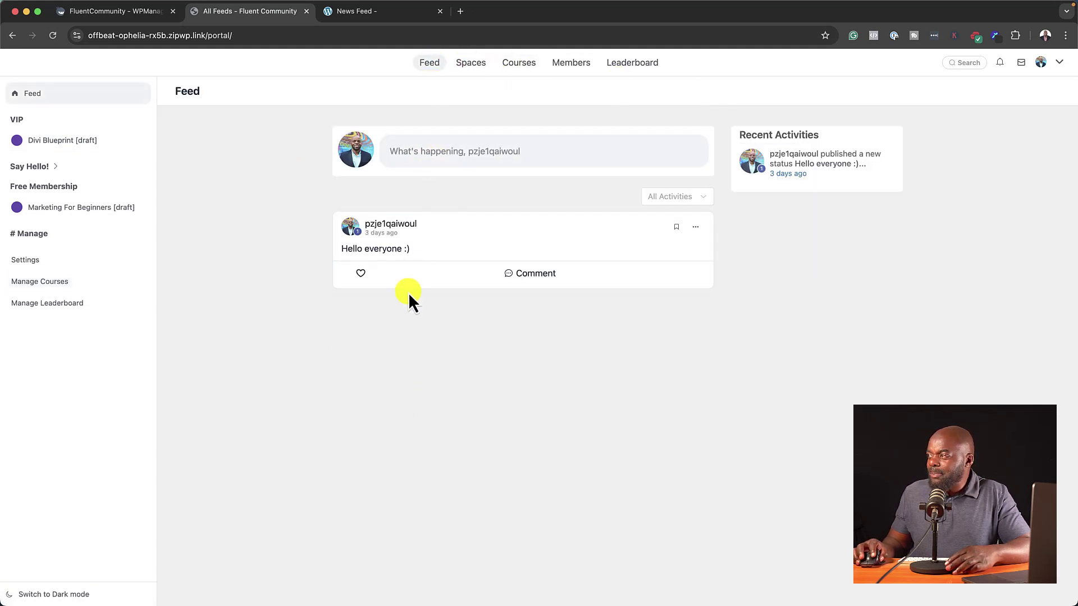
pyautogui.click(420, 153)
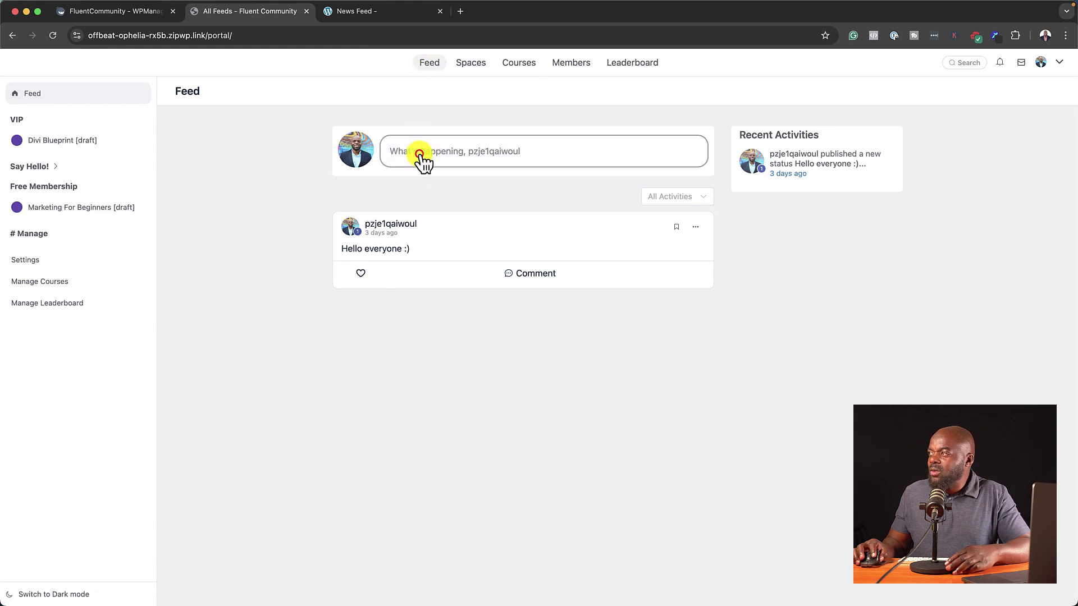
pyautogui.write('Hello aga')
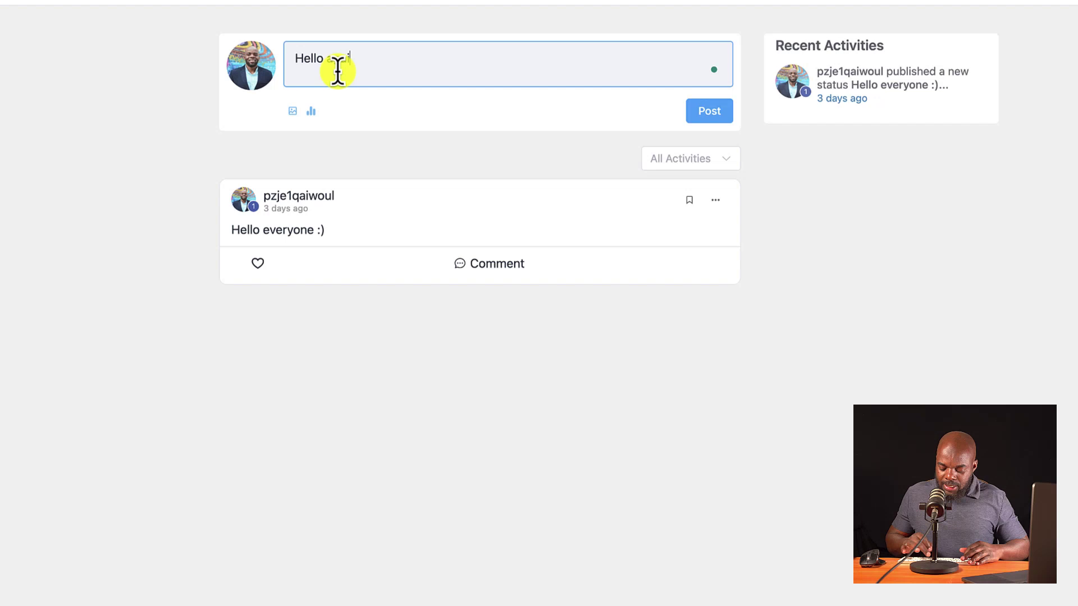
pyautogui.write('in')
pyautogui.press('Return')
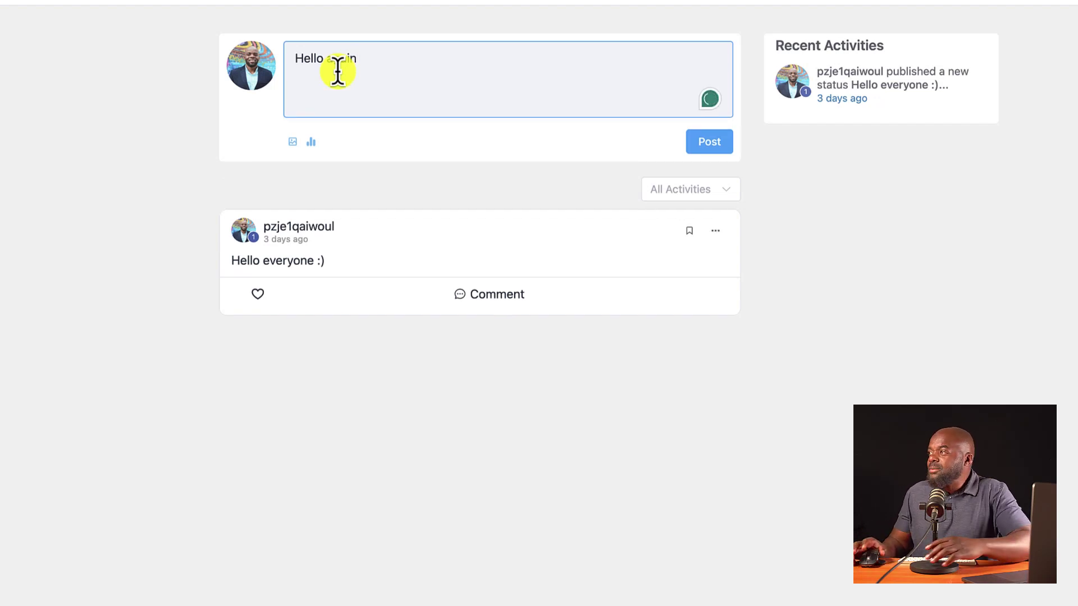
pyautogui.click(706, 136)
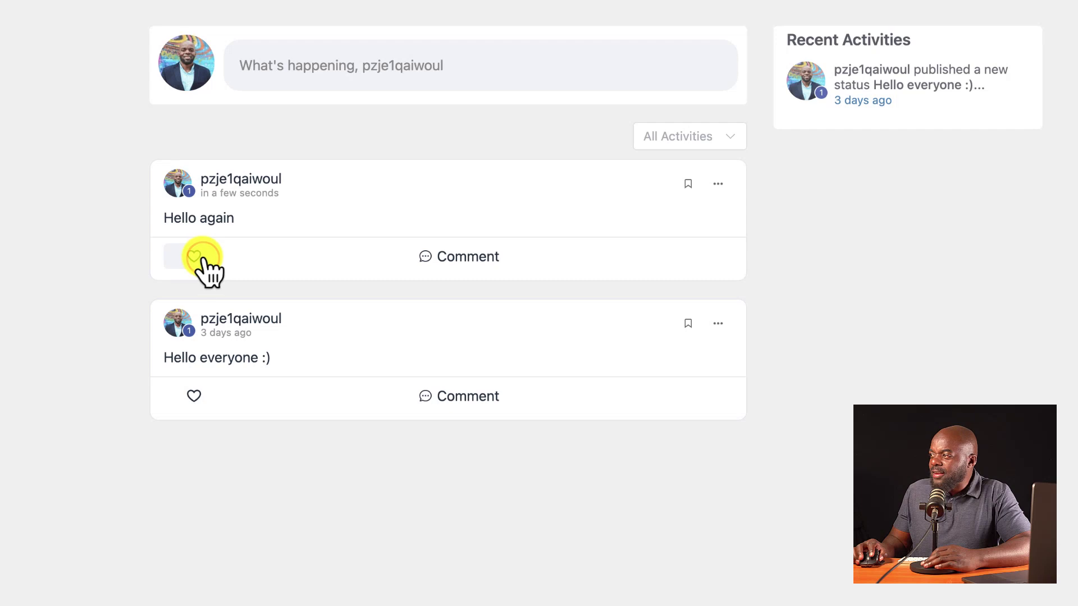
# Open a comment box on the new post and bookmark it.
pyautogui.click(484, 259)
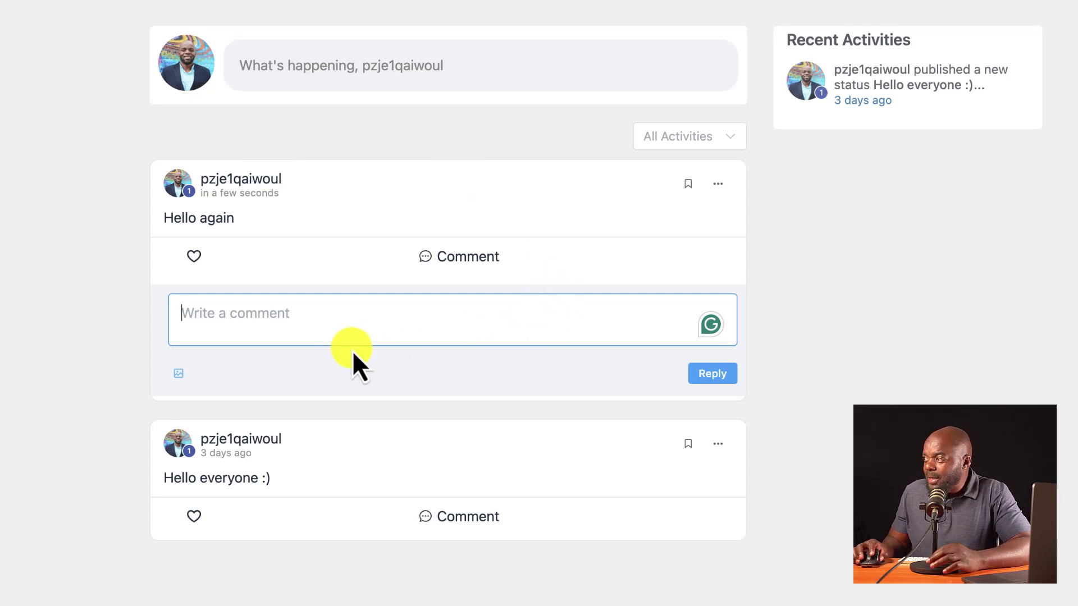
pyautogui.click(718, 185)
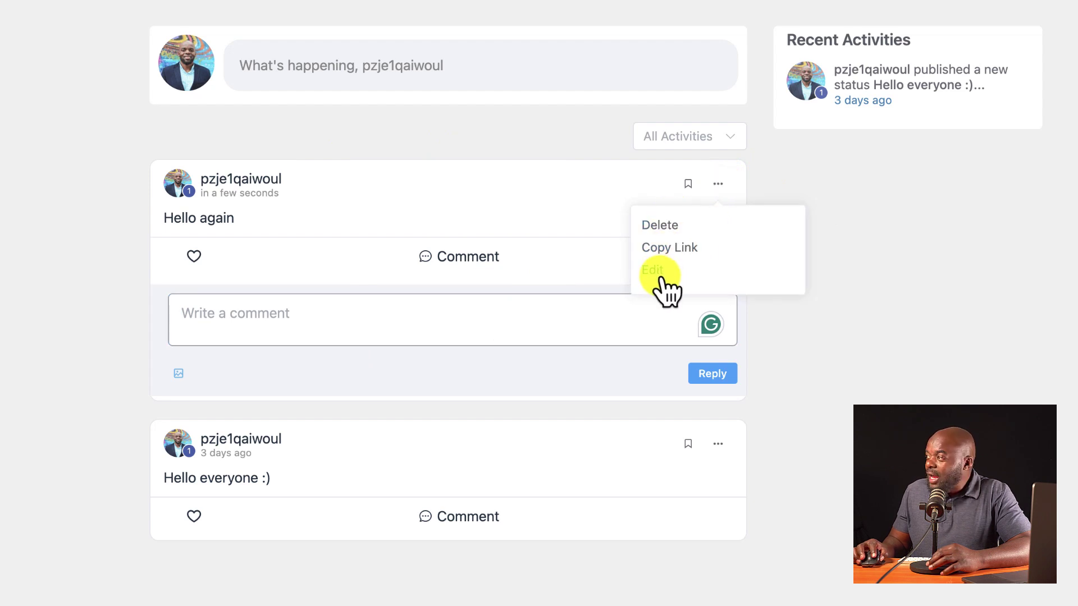
pyautogui.click(690, 184)
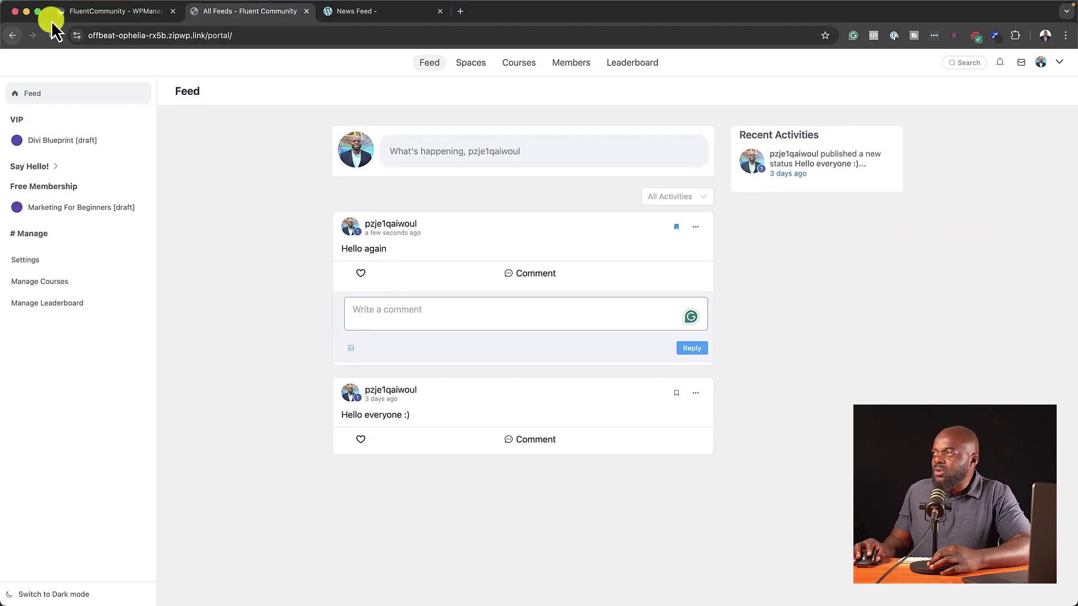
# Return to the demo site's tab, scroll its space page, and open the Leaderboards.
pyautogui.click(68, 16)
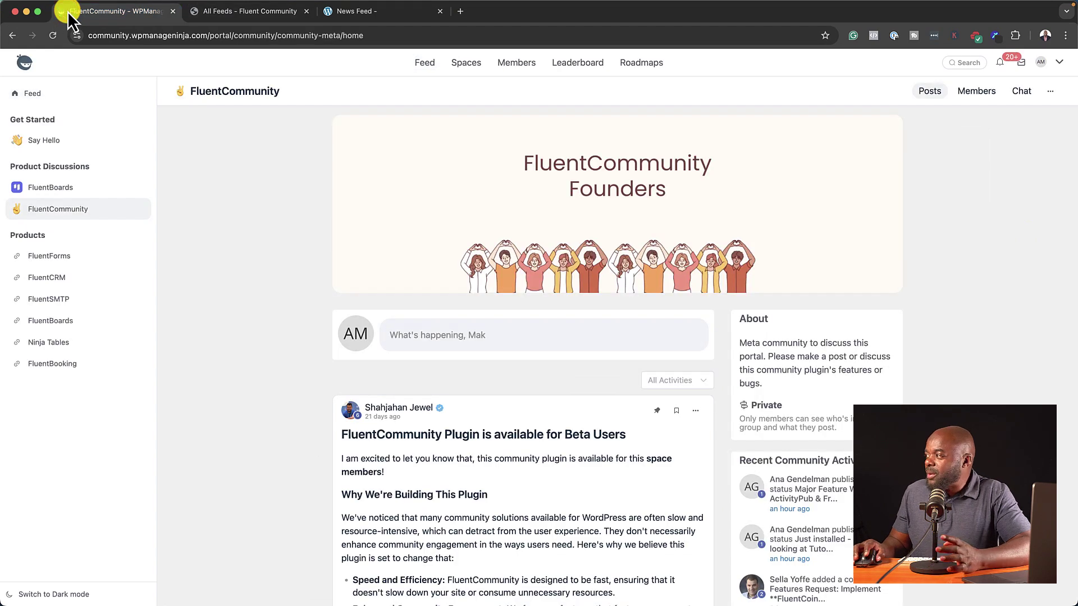
pyautogui.scroll(-3, 617, 337)
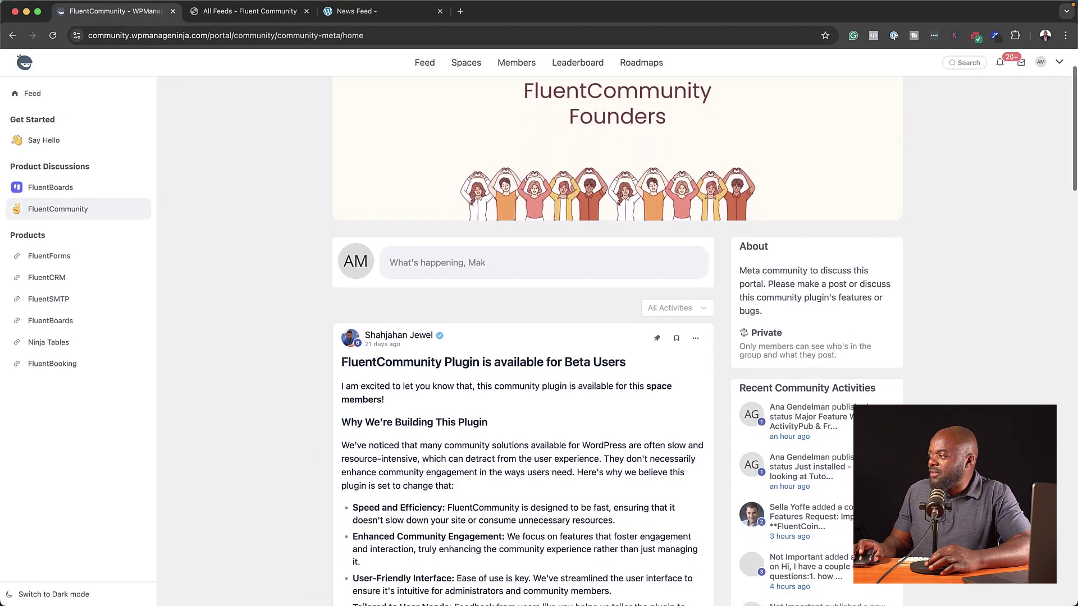
pyautogui.scroll(-3, 798, 416)
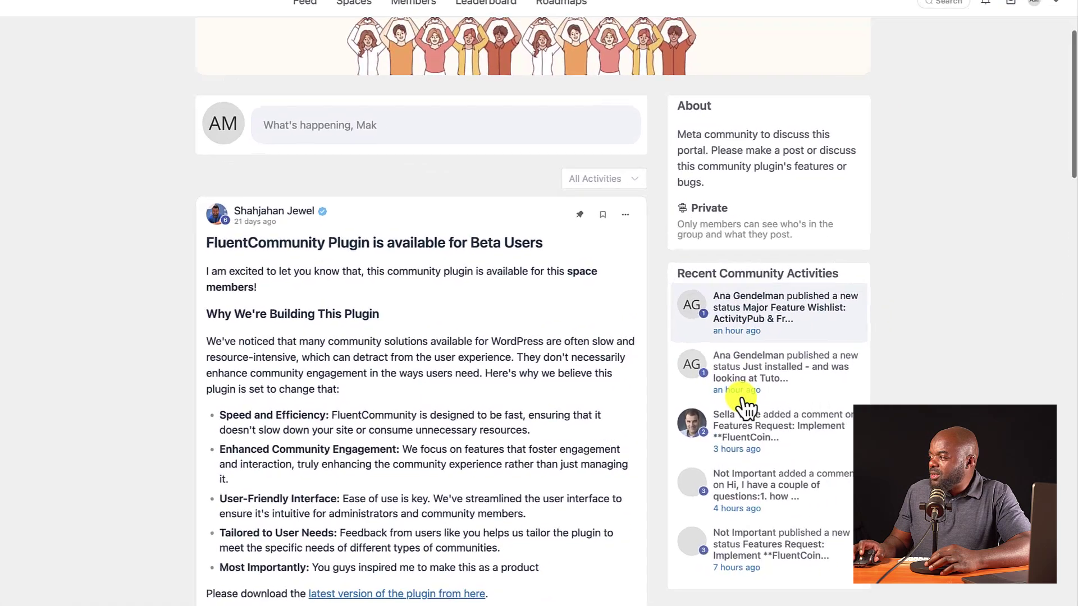
pyautogui.scroll(-4, 746, 404)
pyautogui.scroll(8, 732, 545)
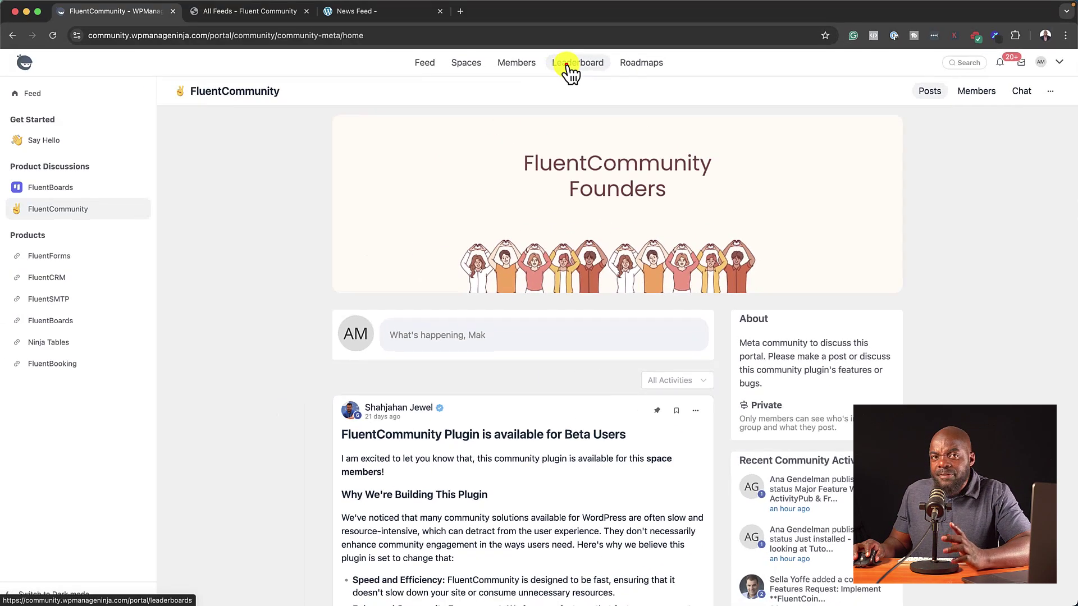
pyautogui.click(573, 63)
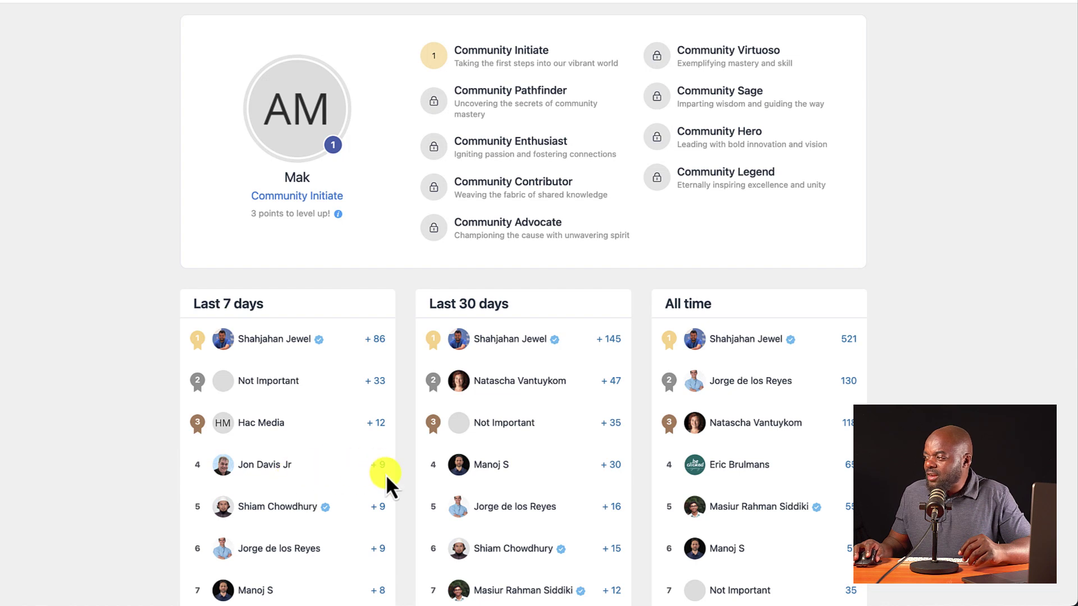
# Scroll through the leaderboard rankings, then open a member's profile page.
pyautogui.scroll(-2, 387, 476)
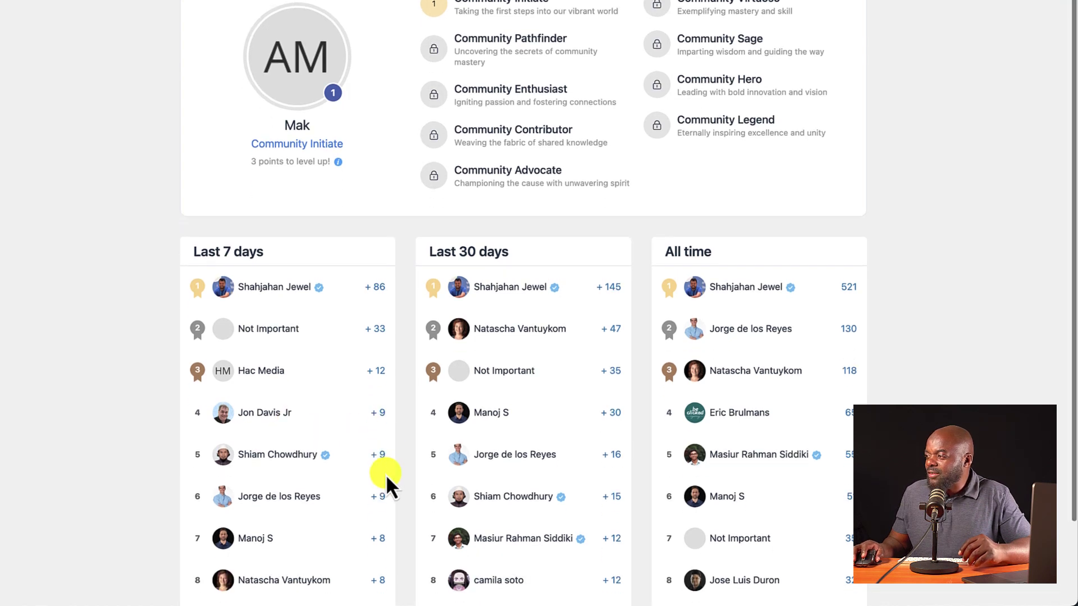
pyautogui.scroll(-3, 340, 513)
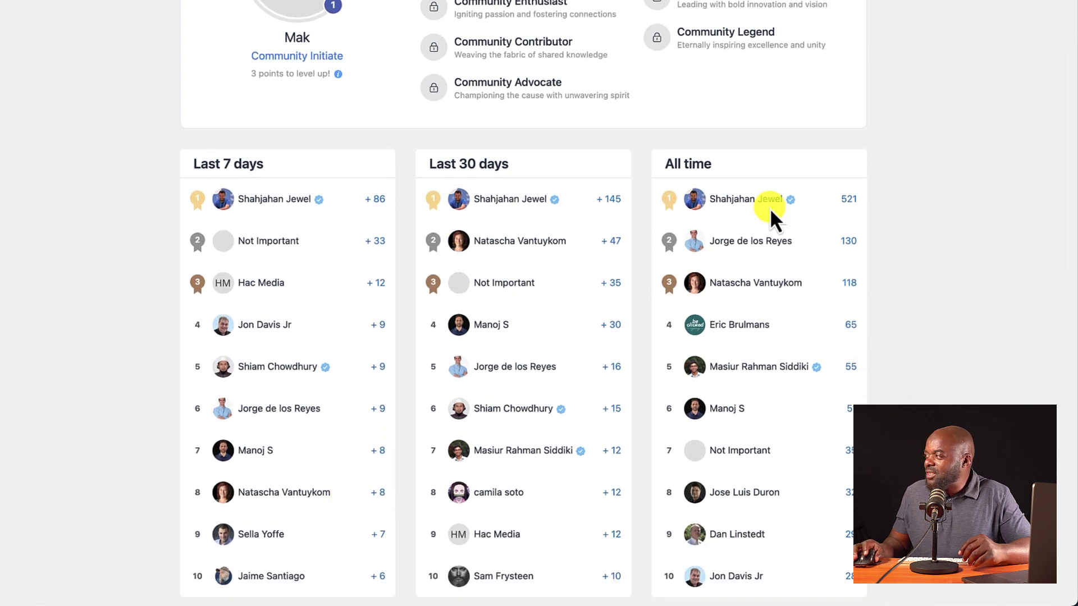
pyautogui.scroll(-1, 733, 352)
pyautogui.scroll(6, 734, 354)
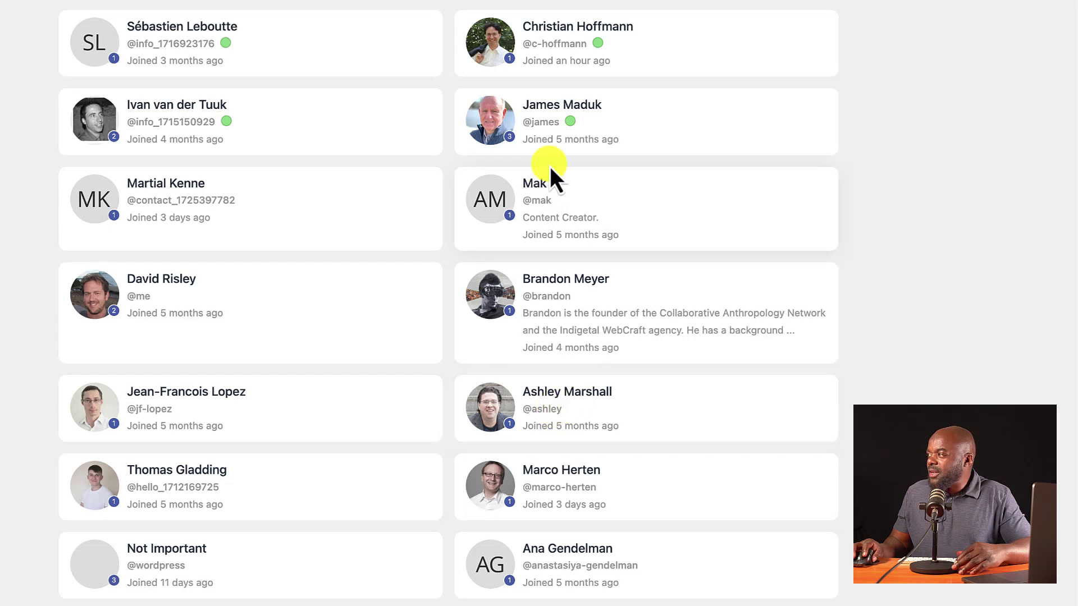
pyautogui.click(565, 105)
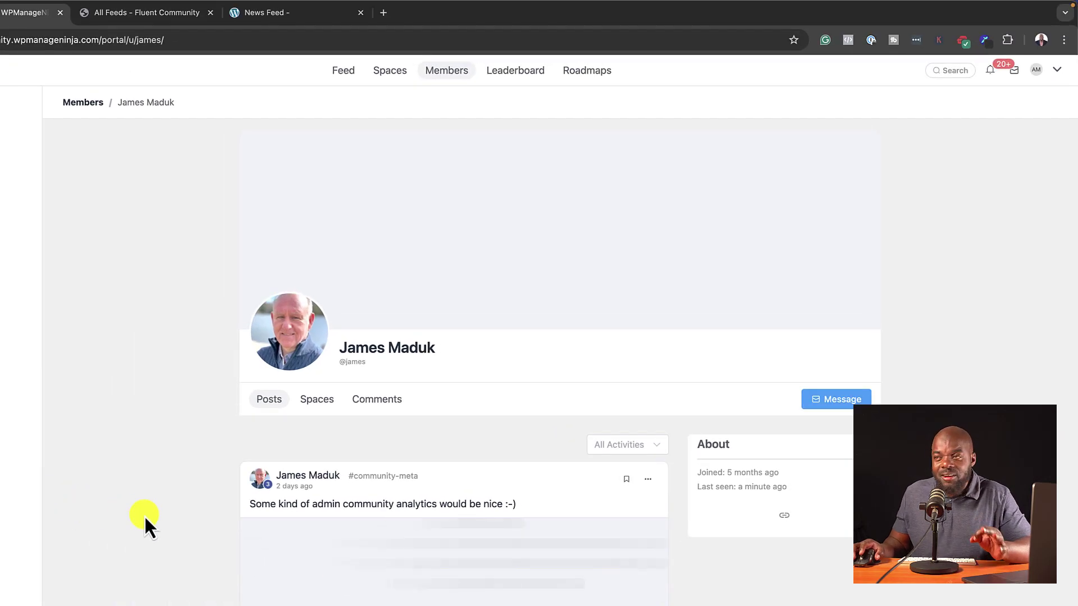
# Browse the member's Spaces and Comments tabs on their profile.
pyautogui.click(333, 407)
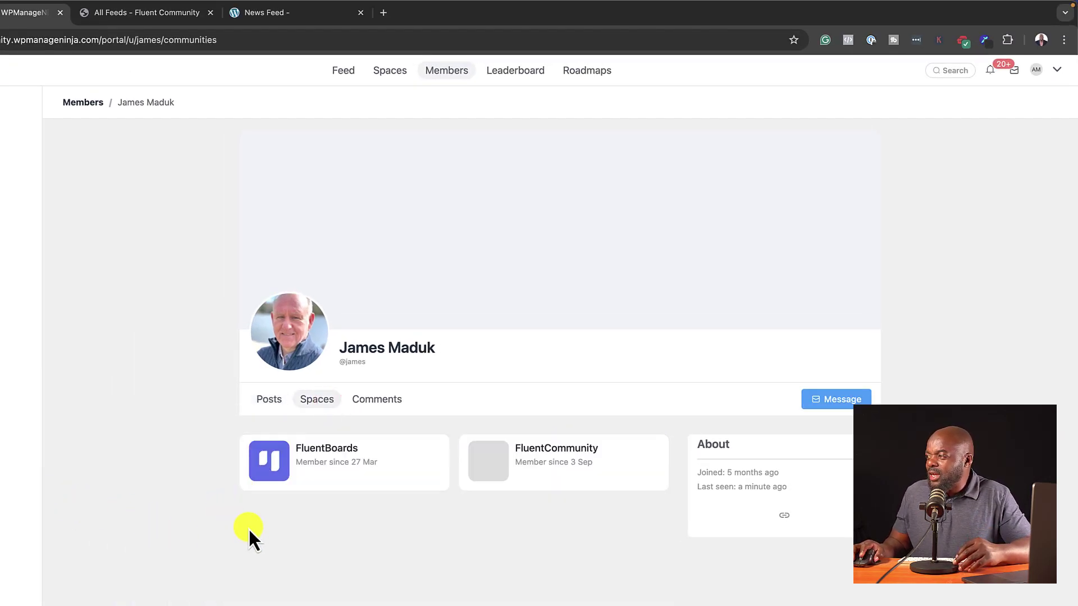
pyautogui.click(377, 399)
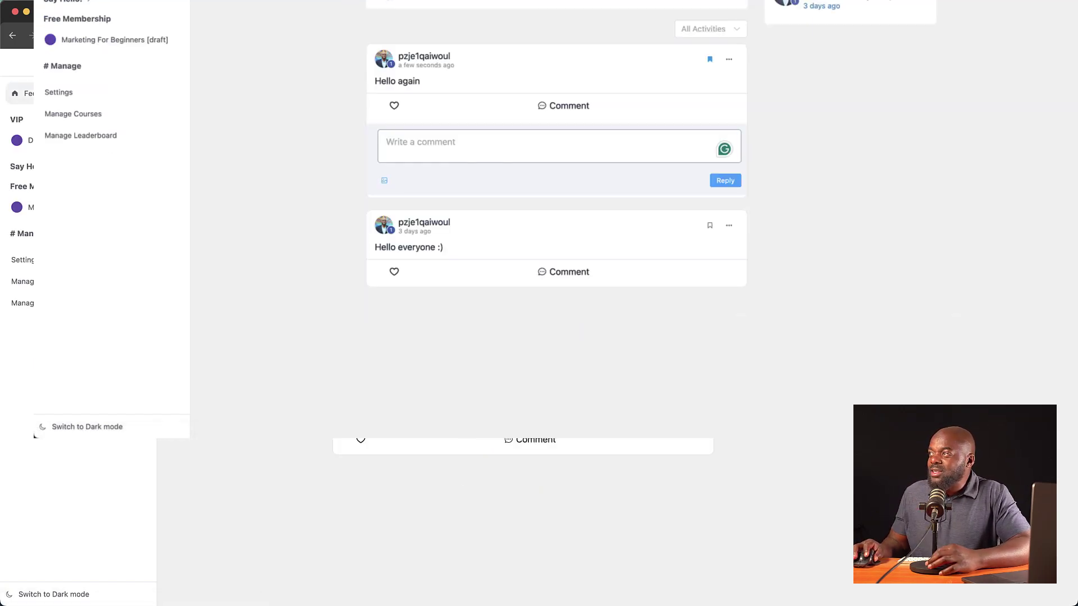
# Create the Test space with description 'Test title', Private privacy, in the Free Membership group.
pyautogui.click(371, 132)
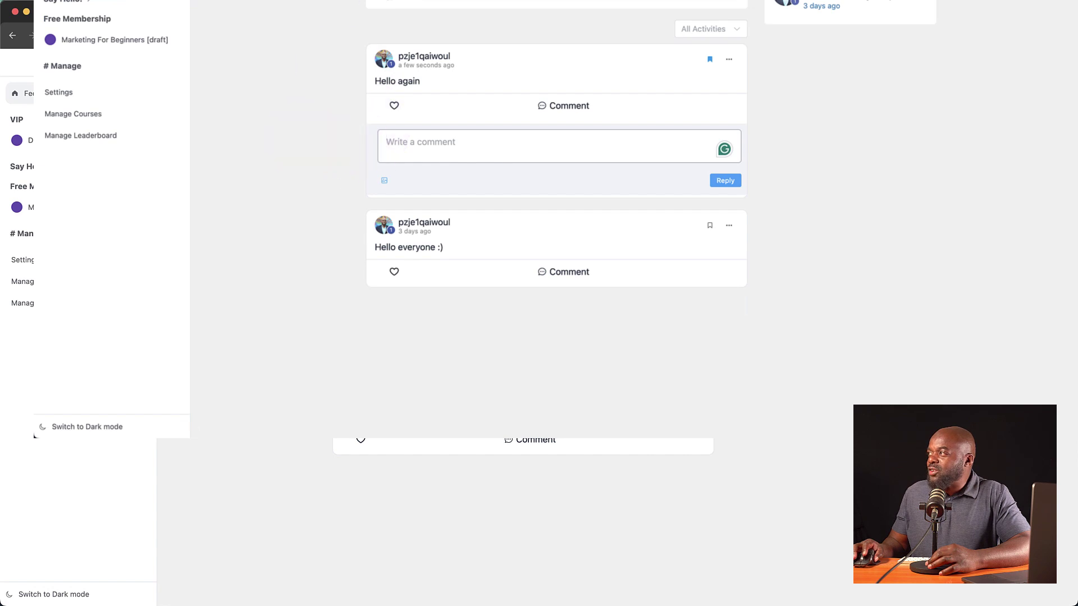
pyautogui.click(81, 136)
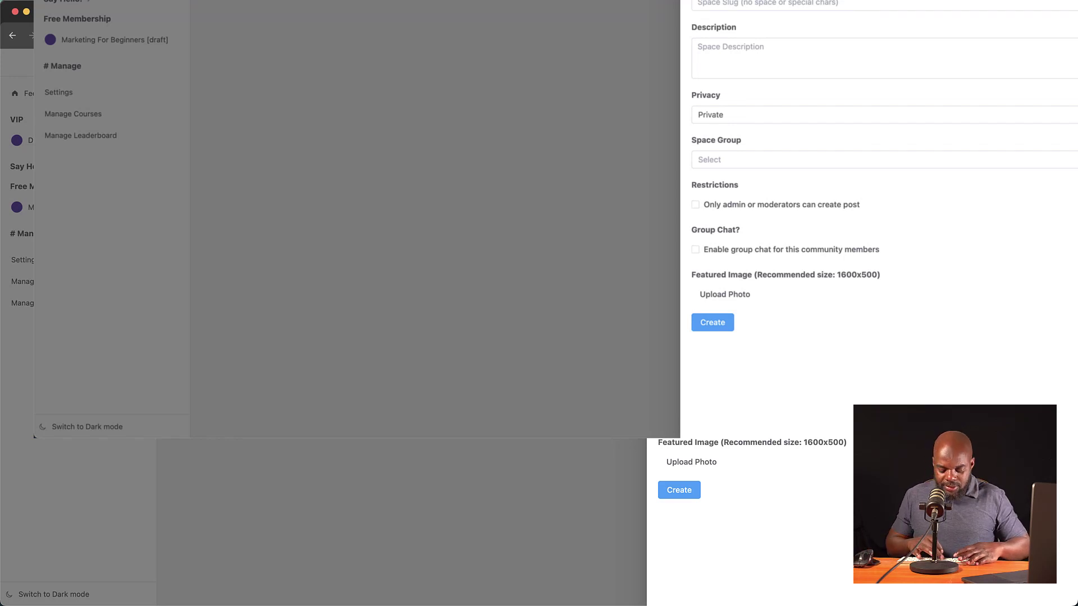
pyautogui.click(815, 54)
pyautogui.write('Test t')
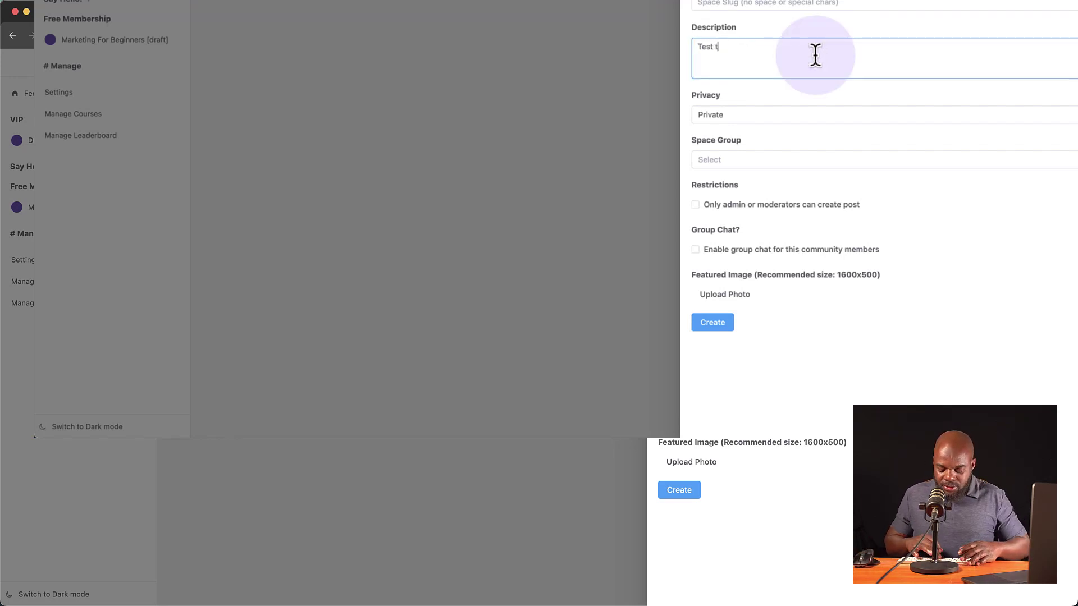
pyautogui.write('itle')
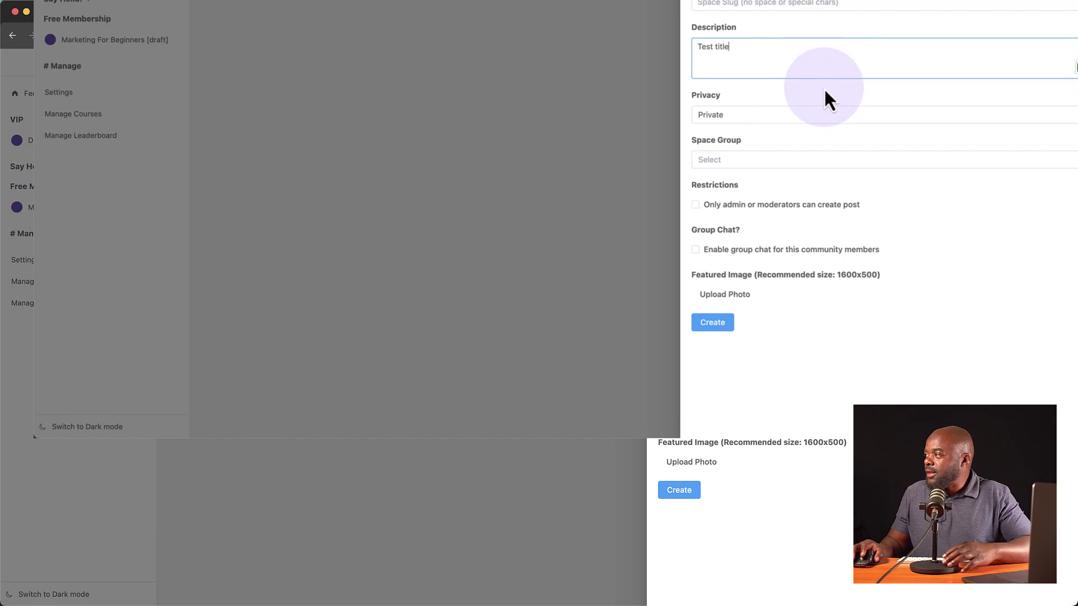
pyautogui.click(735, 115)
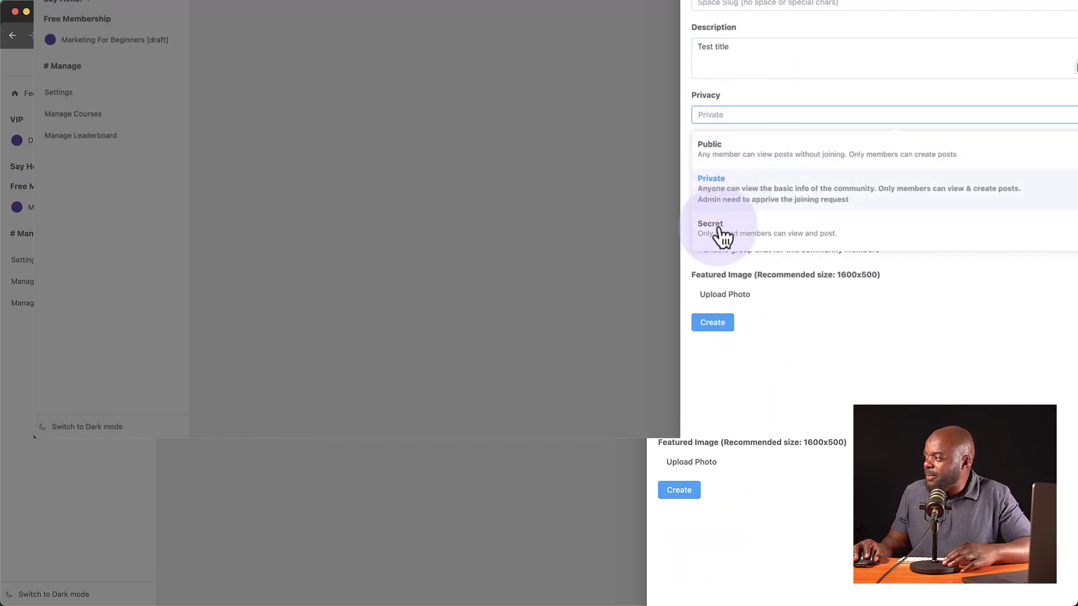
pyautogui.click(821, 349)
pyautogui.click(751, 164)
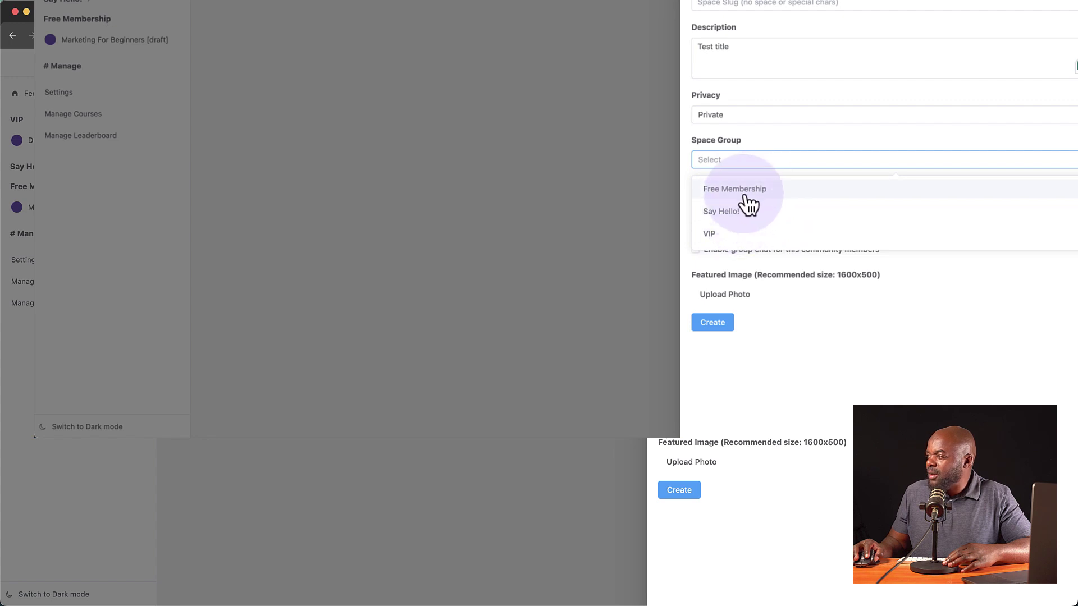
pyautogui.click(743, 191)
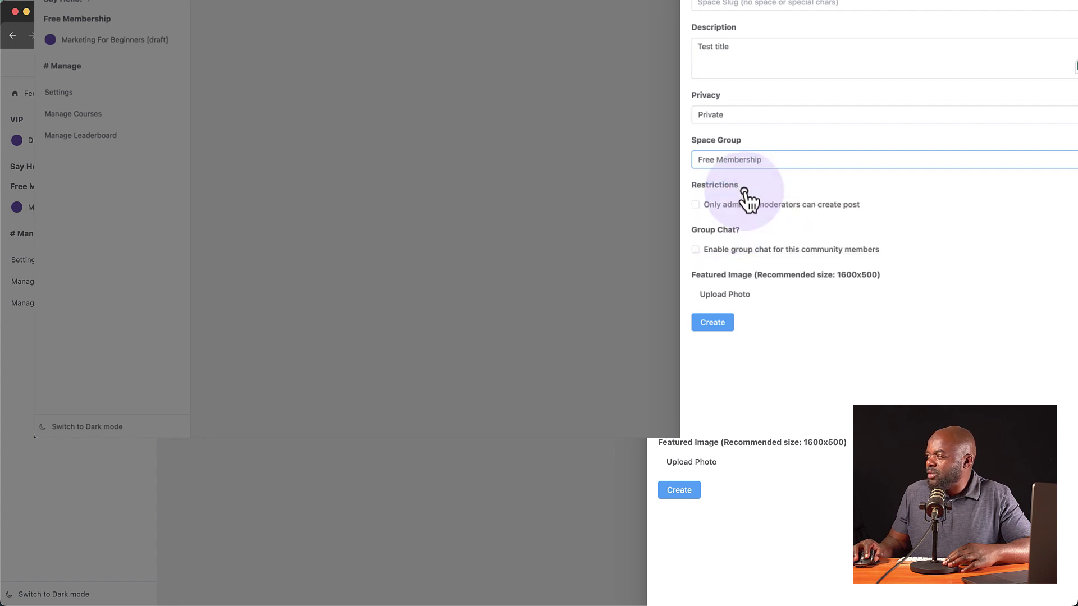
pyautogui.click(730, 331)
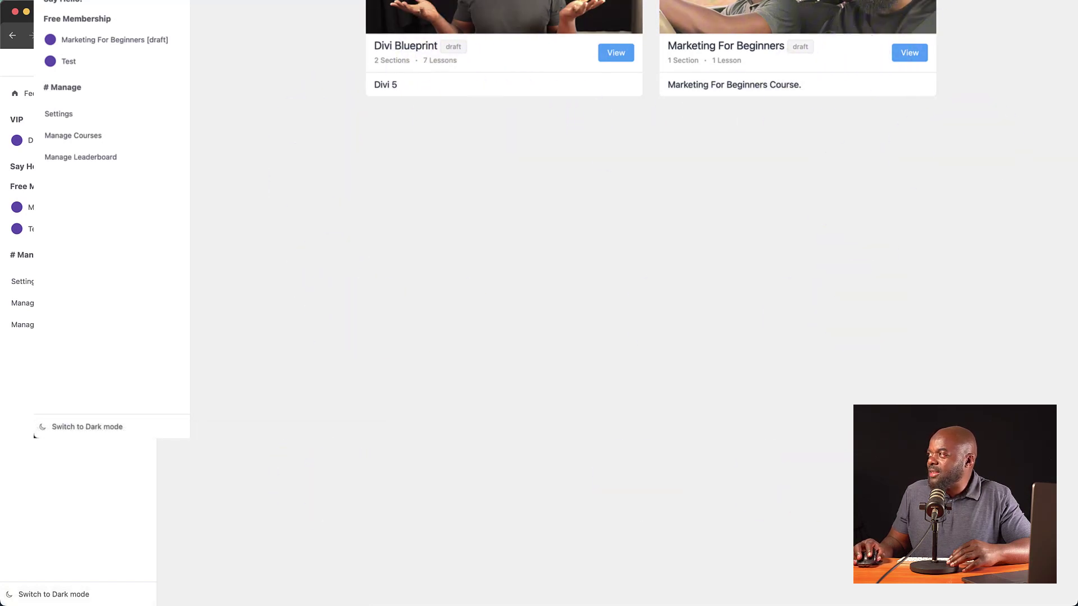
# Open the Divi Blueprint course from the portal's Courses page.
pyautogui.click(397, 5)
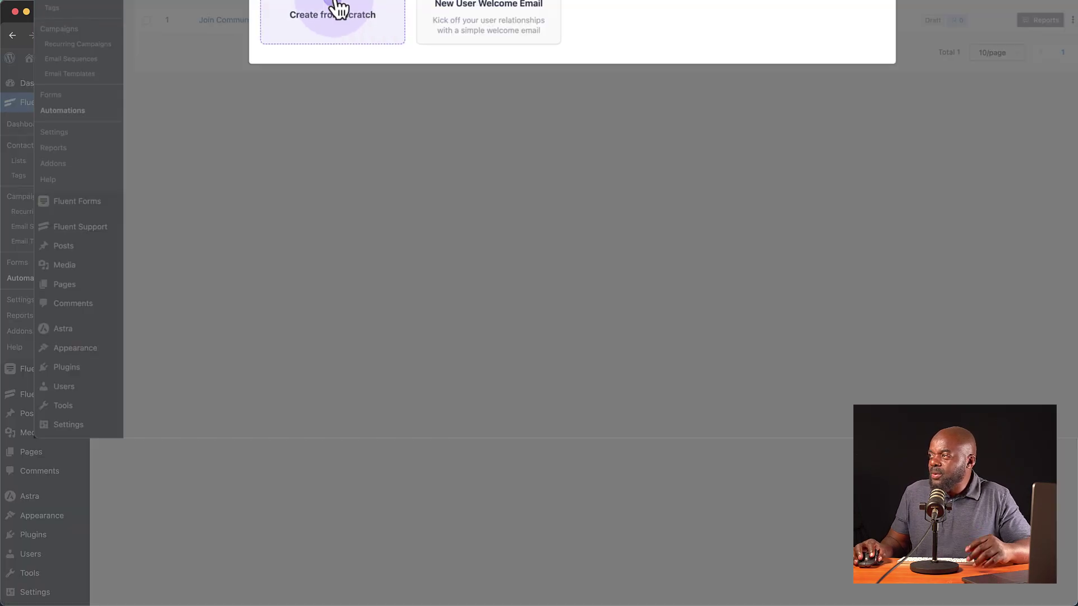
# Start a new FluentCRM automation from scratch.
pyautogui.click(336, 10)
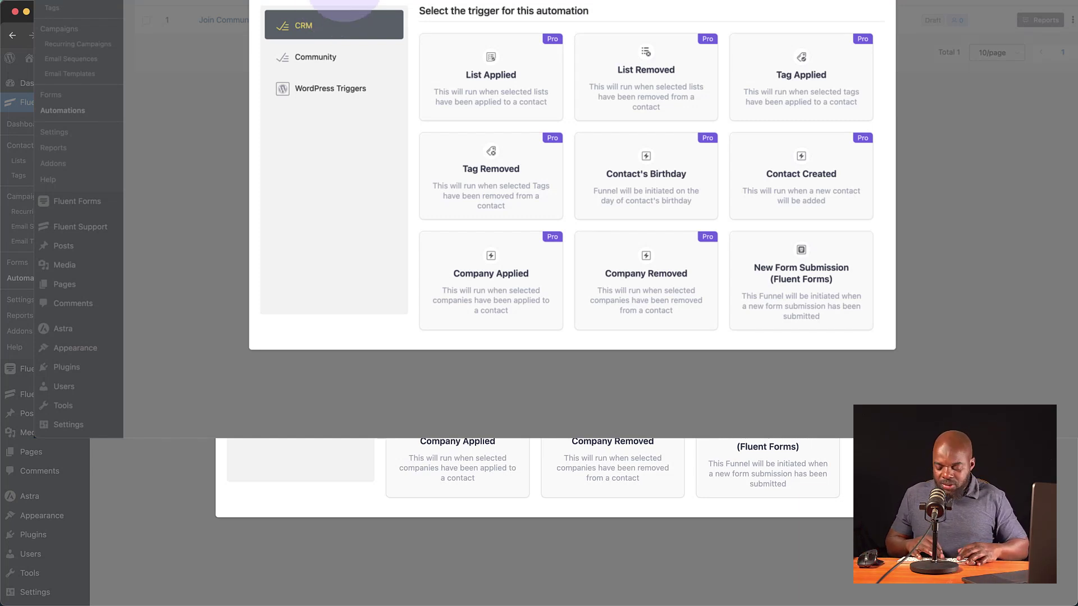
# Choose the 'Join in a community' trigger and create the automation.
pyautogui.click(347, 53)
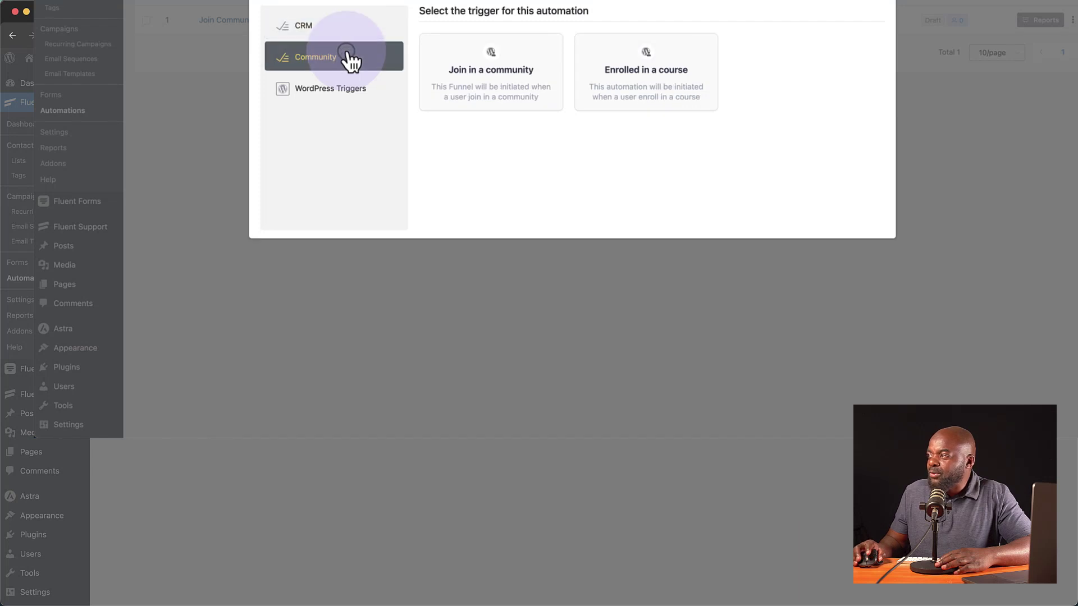
pyautogui.click(512, 107)
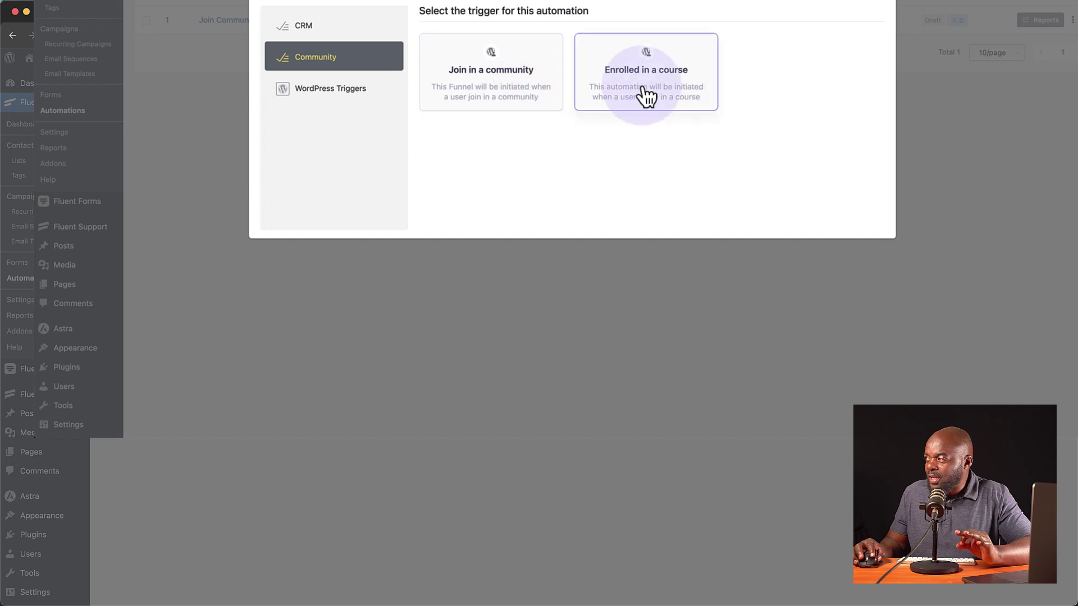
pyautogui.click(511, 102)
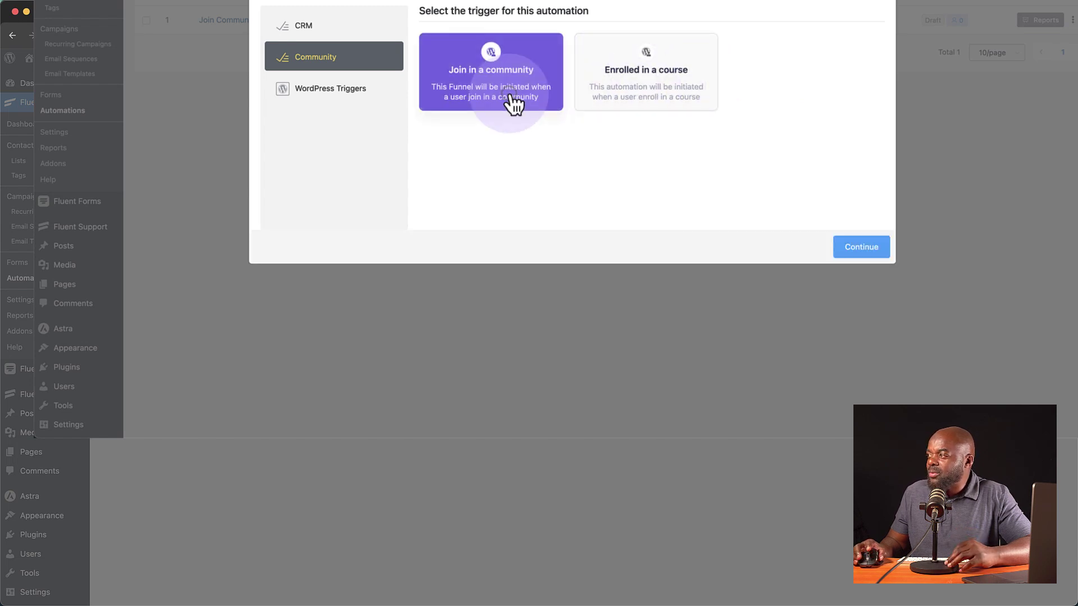
pyautogui.click(863, 247)
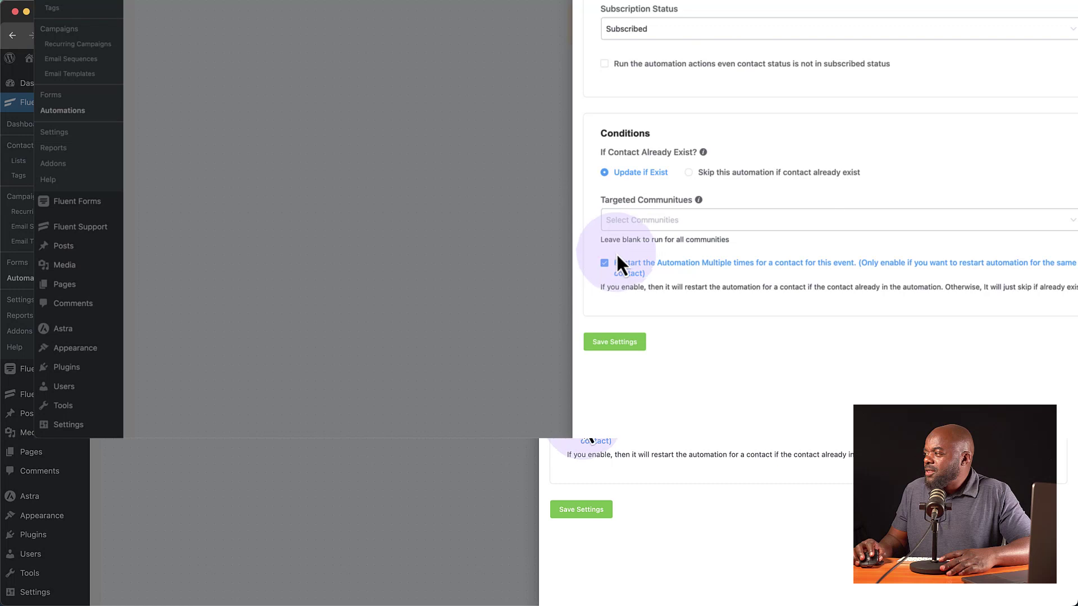
# Target the Test community in the trigger settings and save them.
pyautogui.click(624, 219)
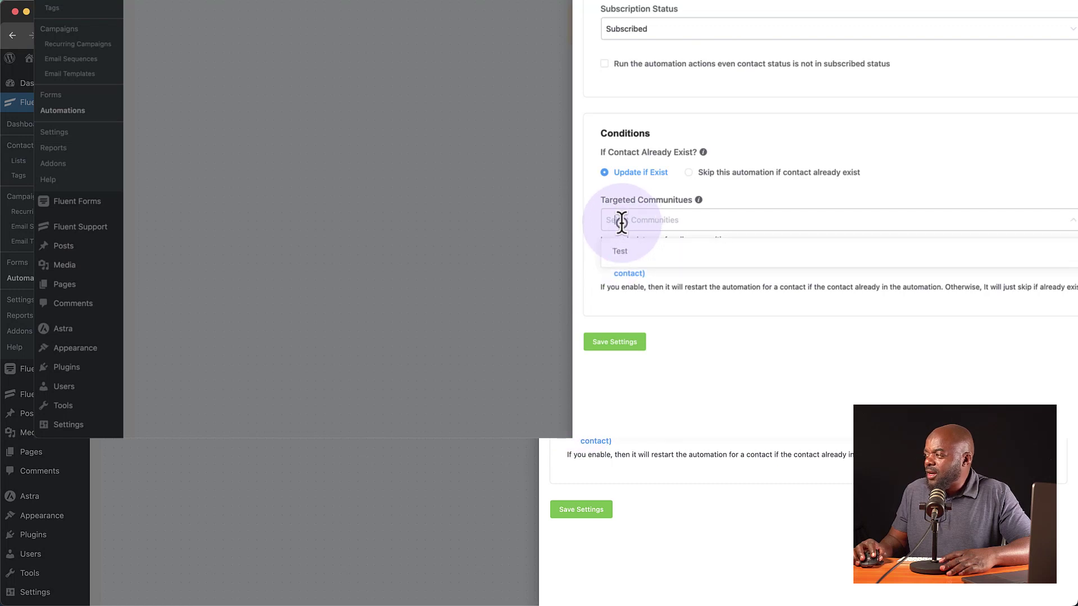
pyautogui.click(622, 256)
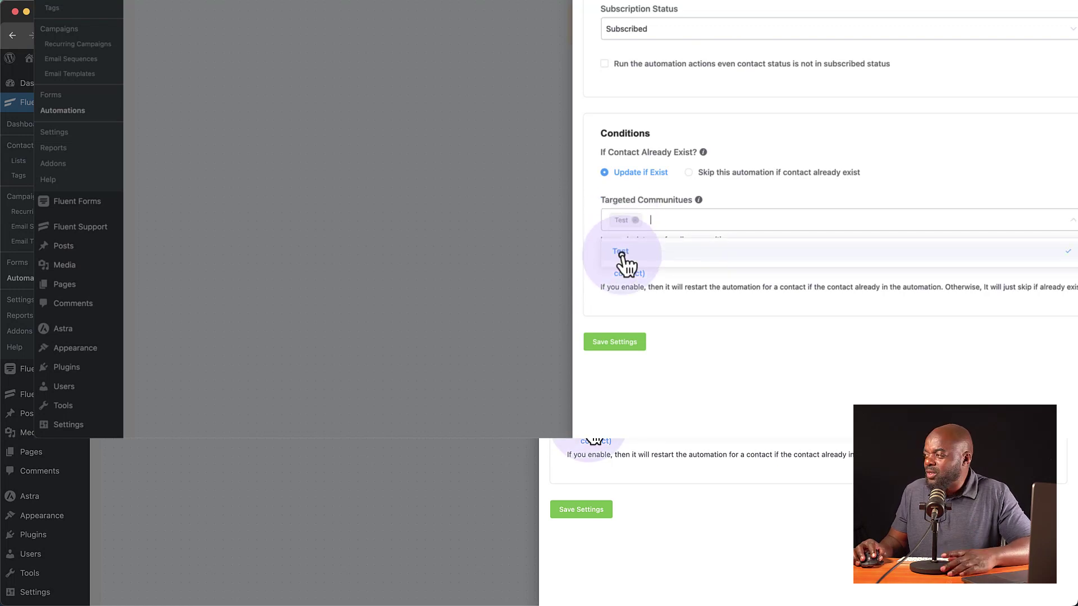
pyautogui.click(776, 372)
pyautogui.click(610, 342)
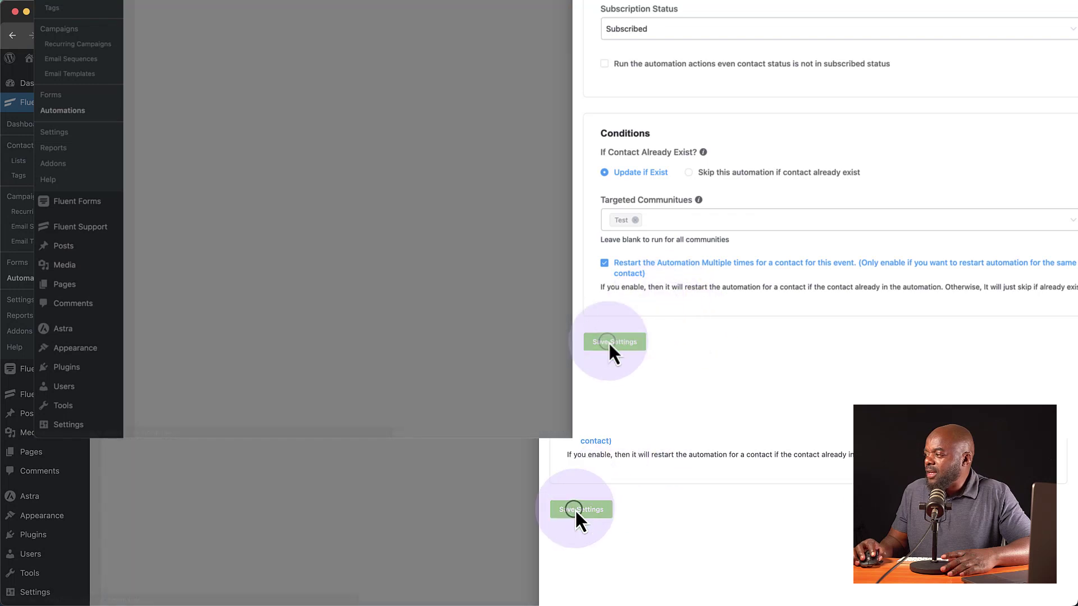
pyautogui.click(617, 69)
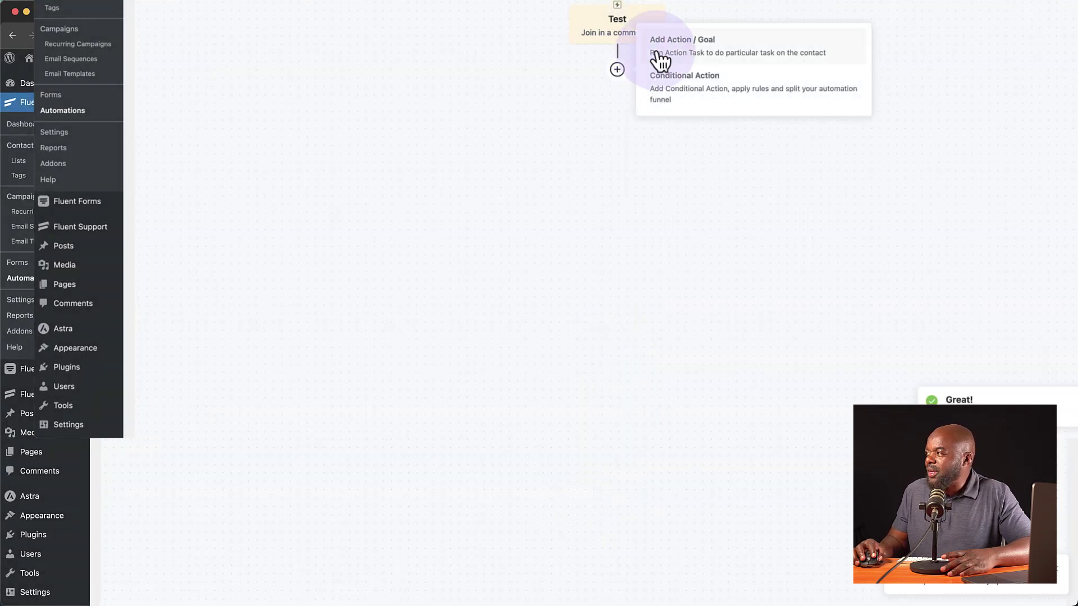
# Add a wait step of 10 minutes after the trigger.
pyautogui.click(618, 73)
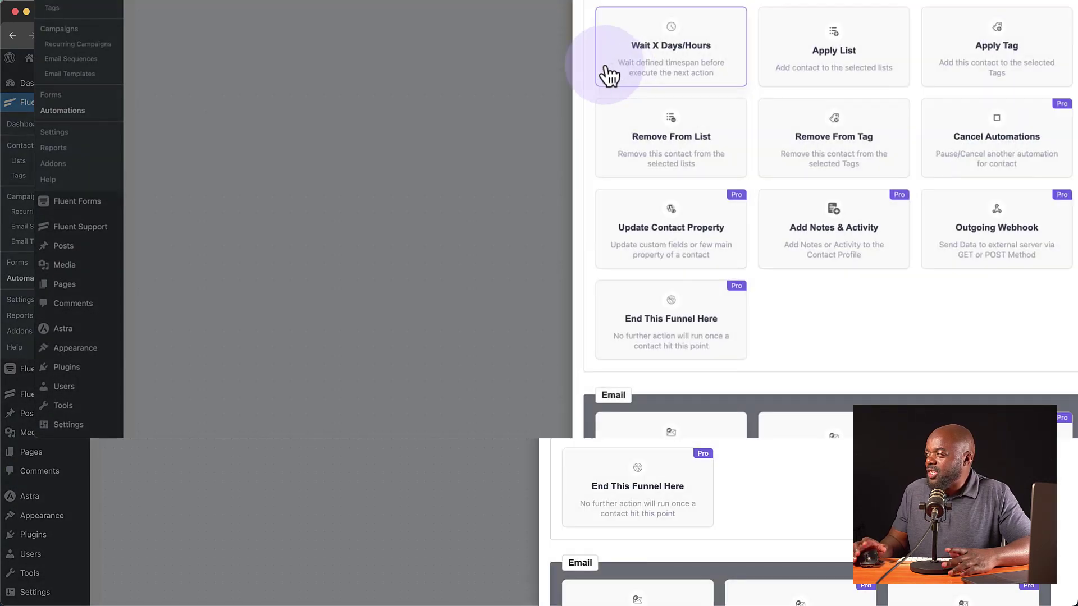
pyautogui.click(671, 47)
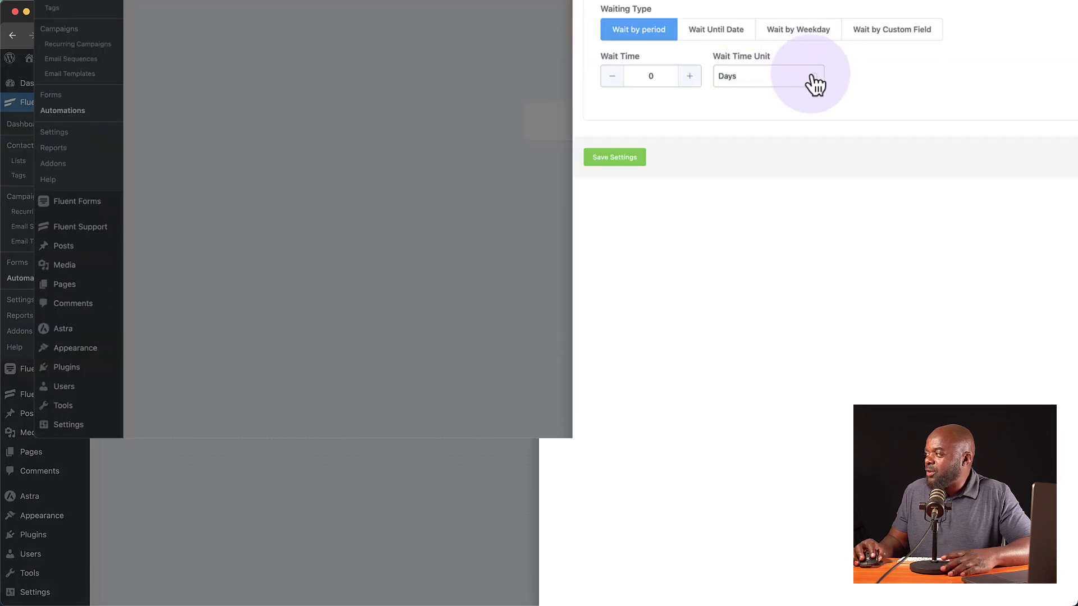
pyautogui.click(690, 76)
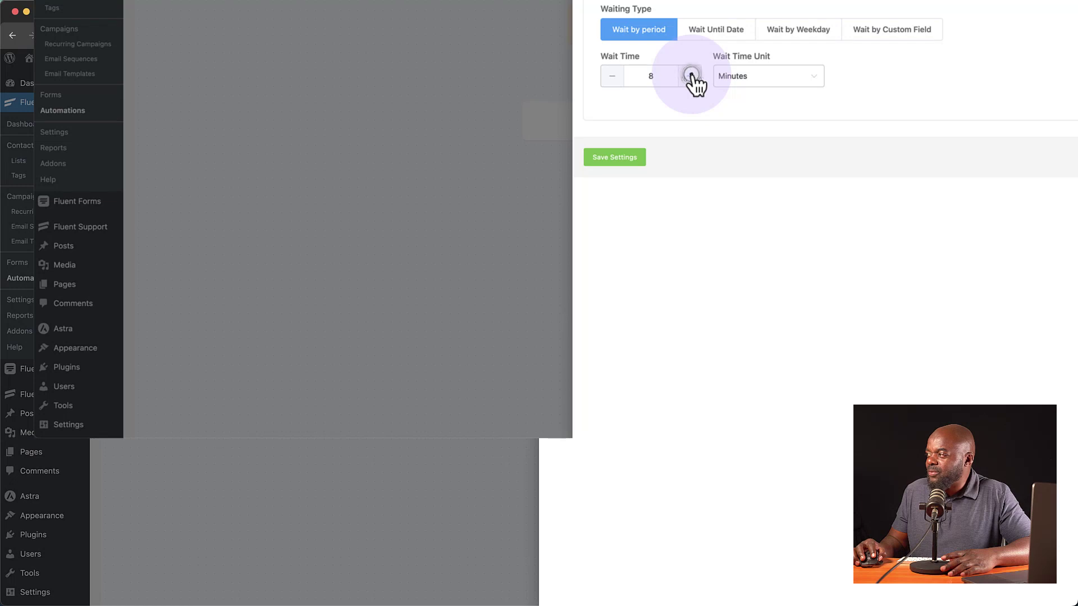
pyautogui.click(691, 76)
pyautogui.click(631, 158)
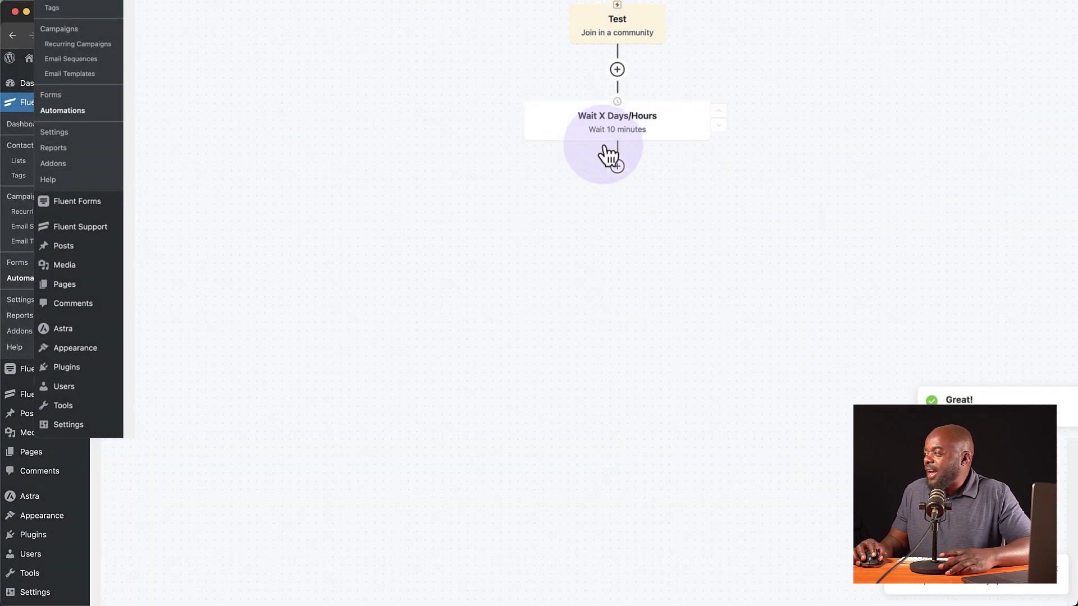
# Add a Send Custom Email step with subject 'Welcome Email' and save it.
pyautogui.click(616, 164)
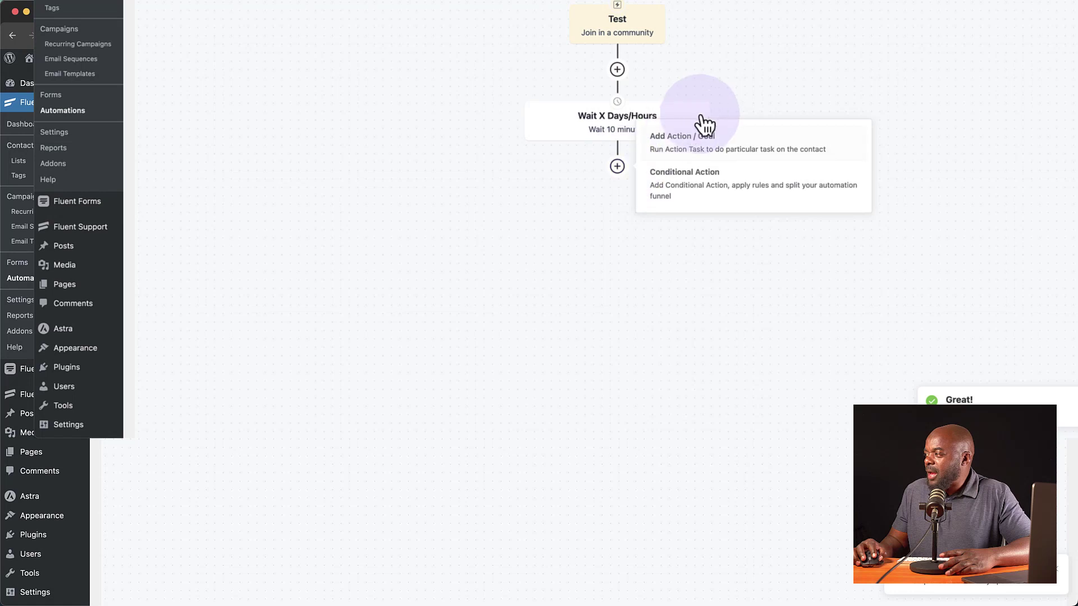
pyautogui.click(692, 157)
pyautogui.scroll(-3, 696, 146)
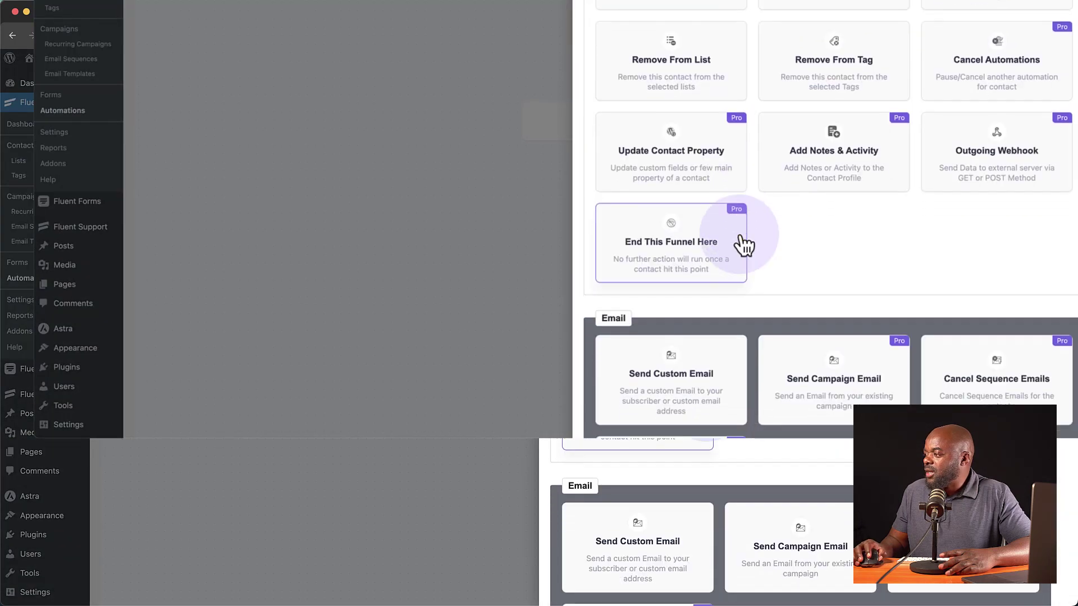
pyautogui.click(680, 375)
pyautogui.click(585, 214)
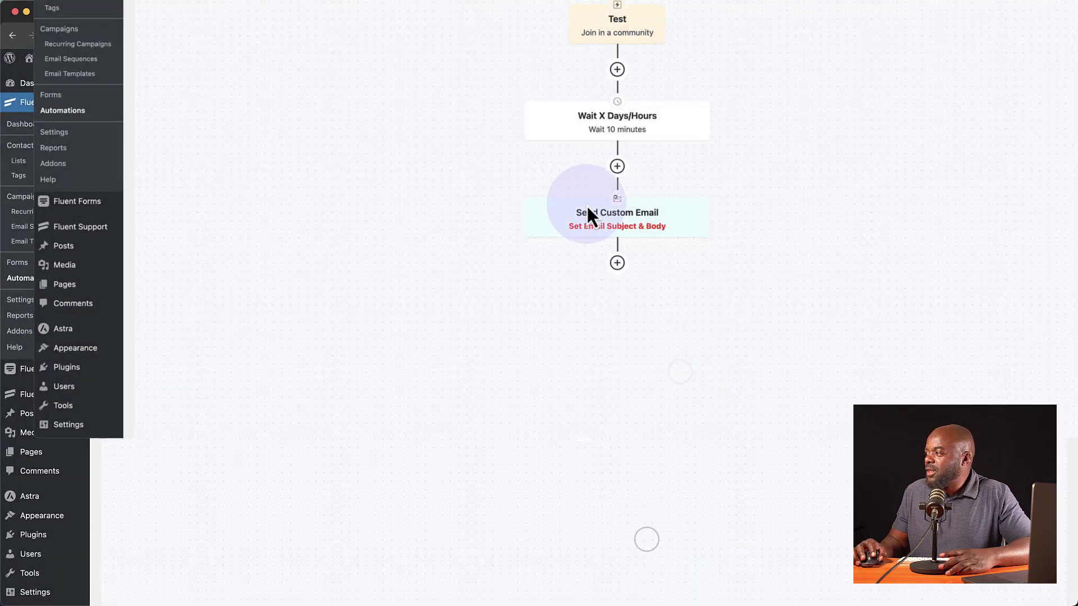
pyautogui.click(538, 94)
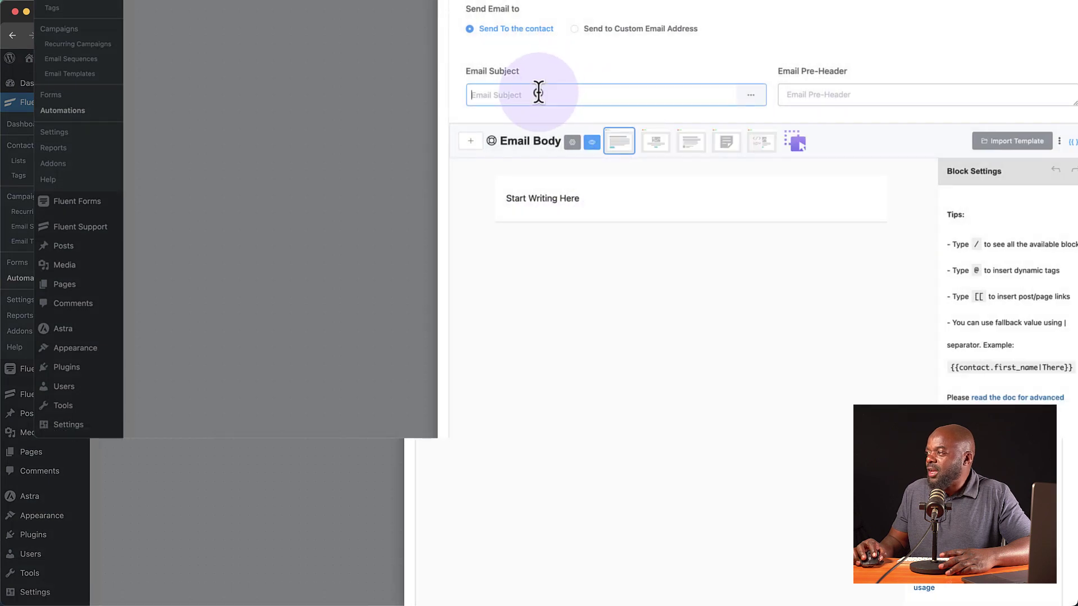
pyautogui.write('Welcome Email')
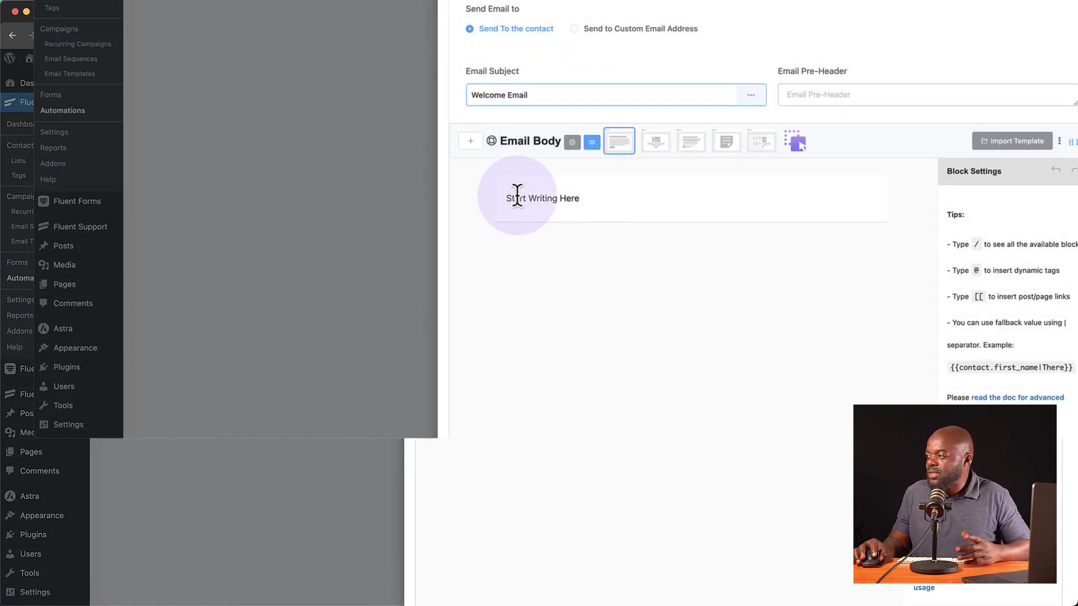
pyautogui.scroll(-7, 842, 259)
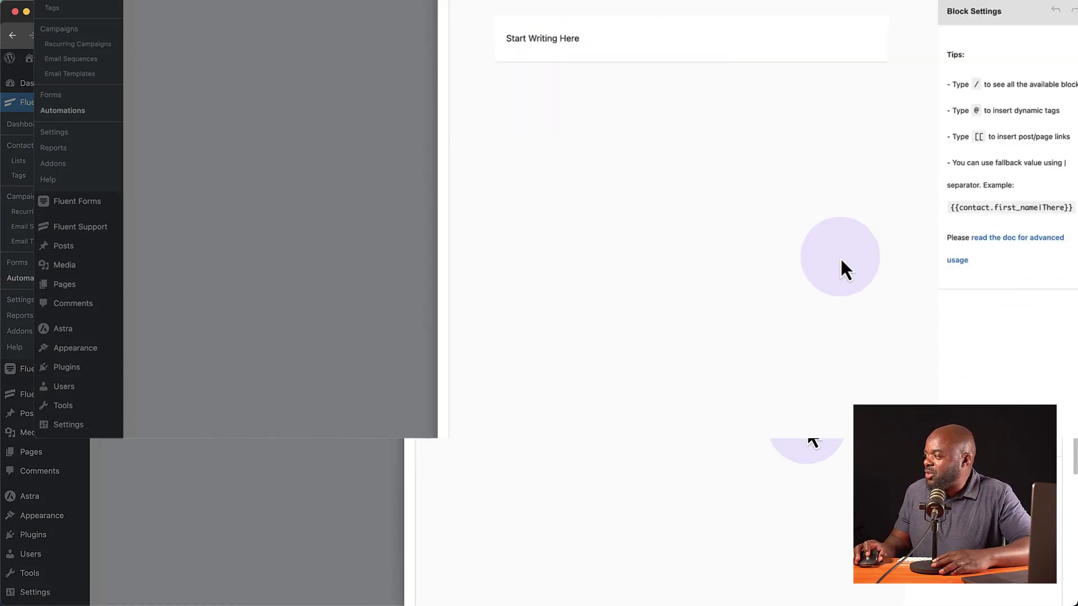
pyautogui.click(498, 425)
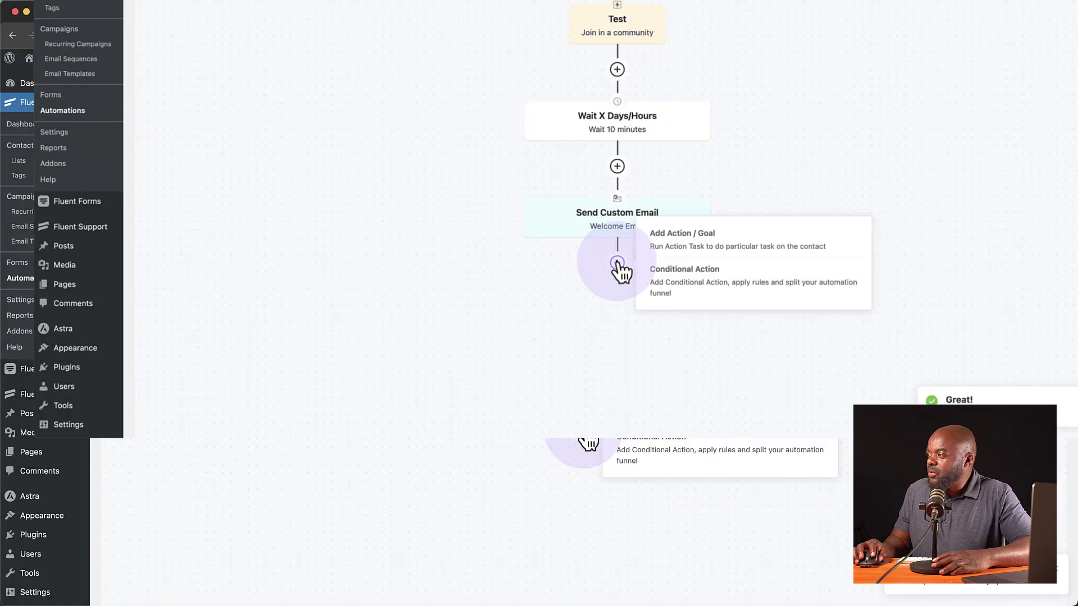
# Add an Apply Tag step after the email, then delete it.
pyautogui.click(618, 268)
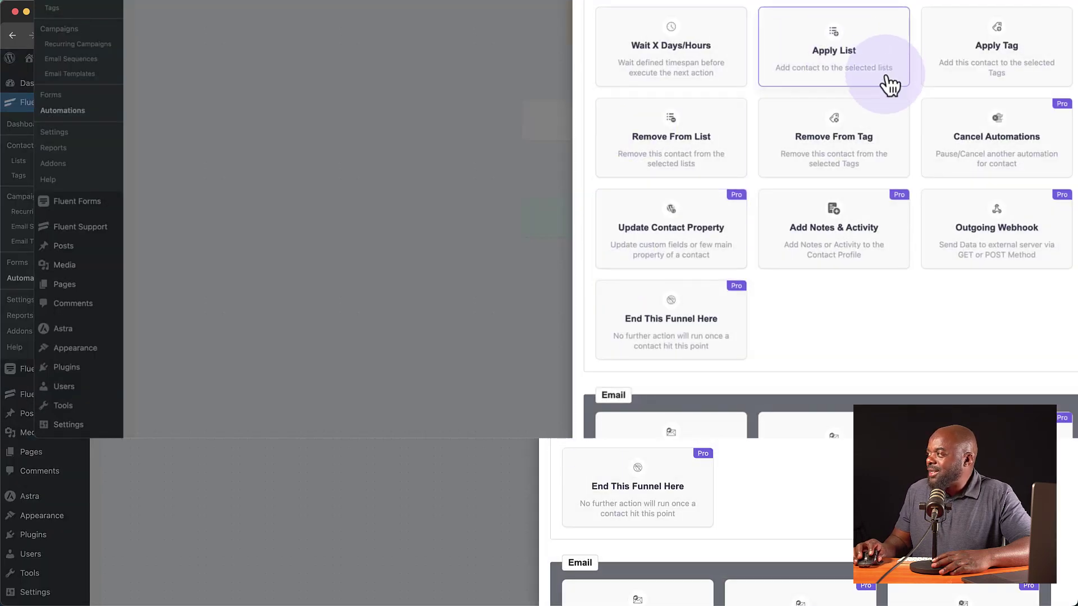
pyautogui.click(991, 63)
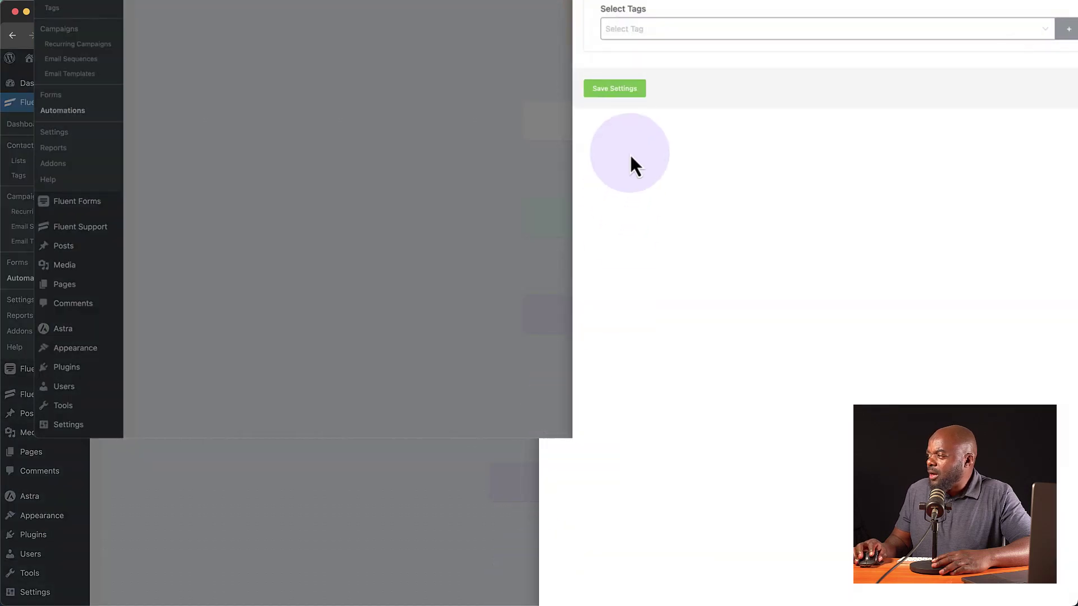
pyautogui.click(635, 31)
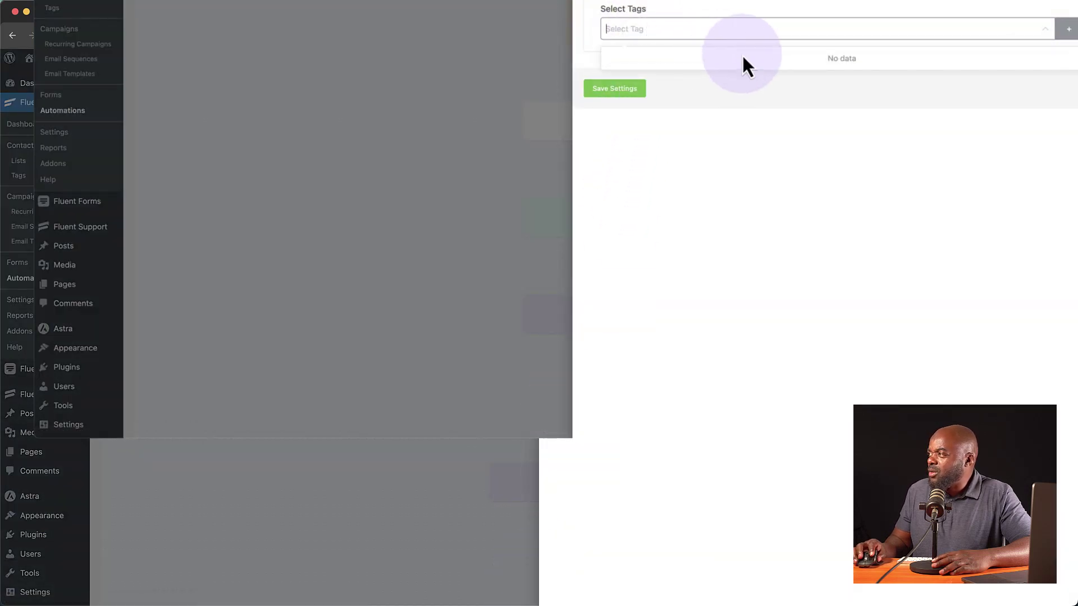
pyautogui.click(309, 72)
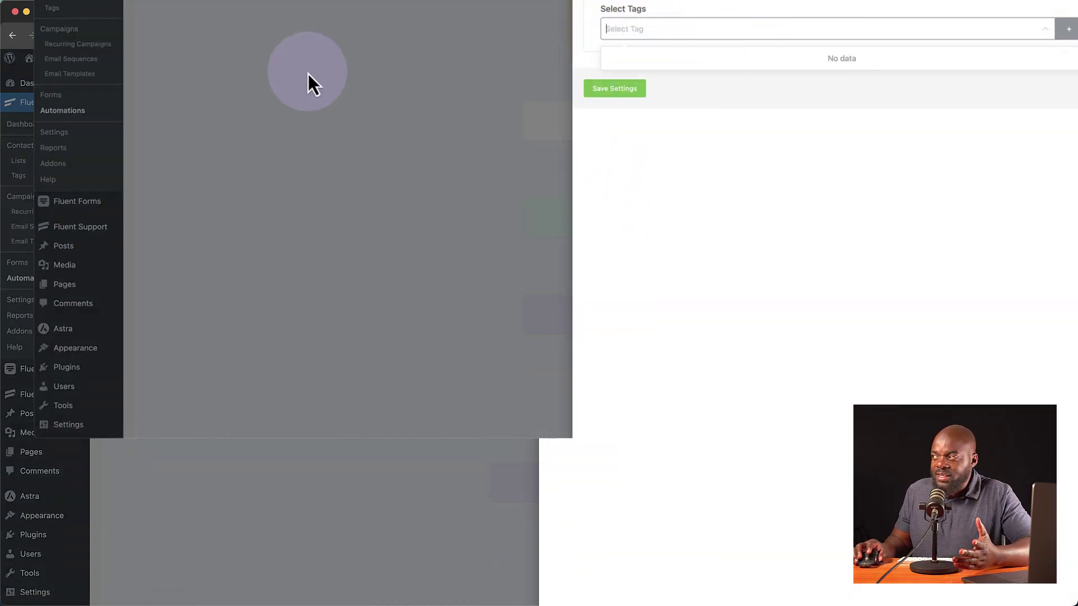
pyautogui.click(308, 73)
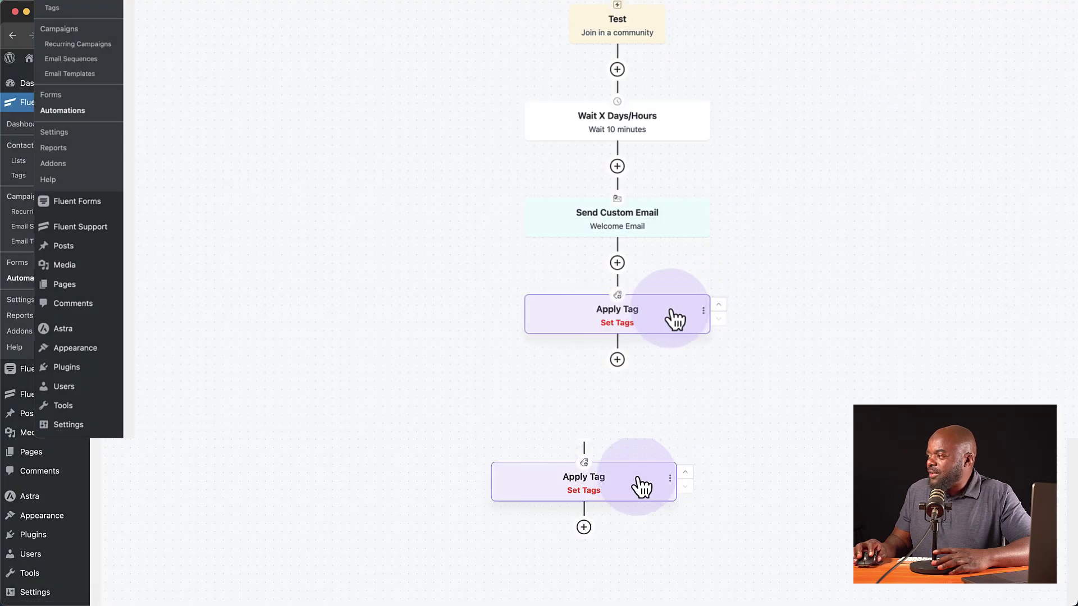
pyautogui.click(707, 308)
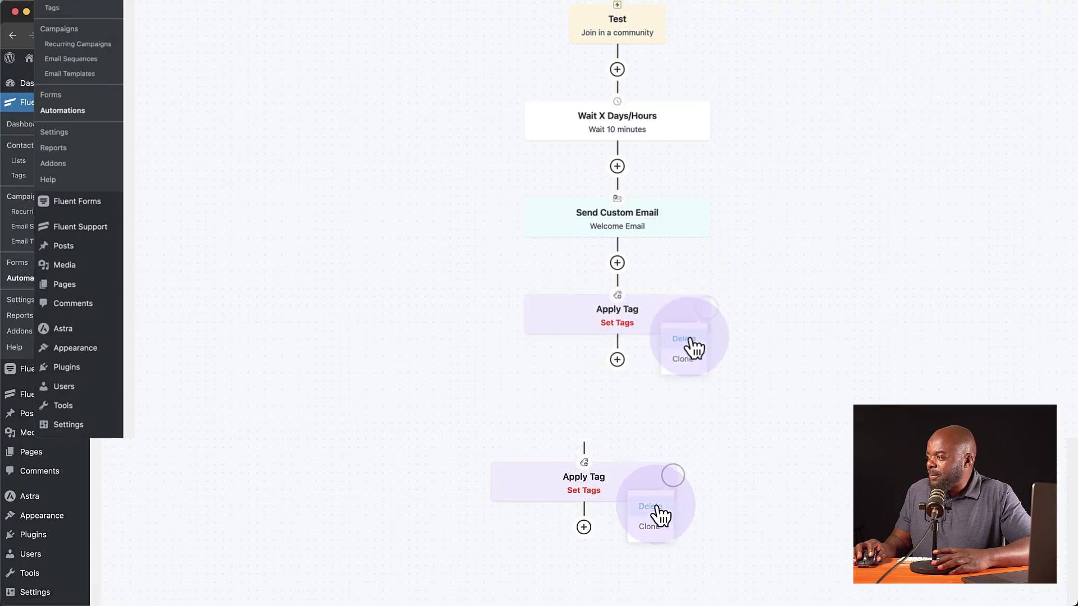
pyautogui.click(683, 339)
pyautogui.click(725, 308)
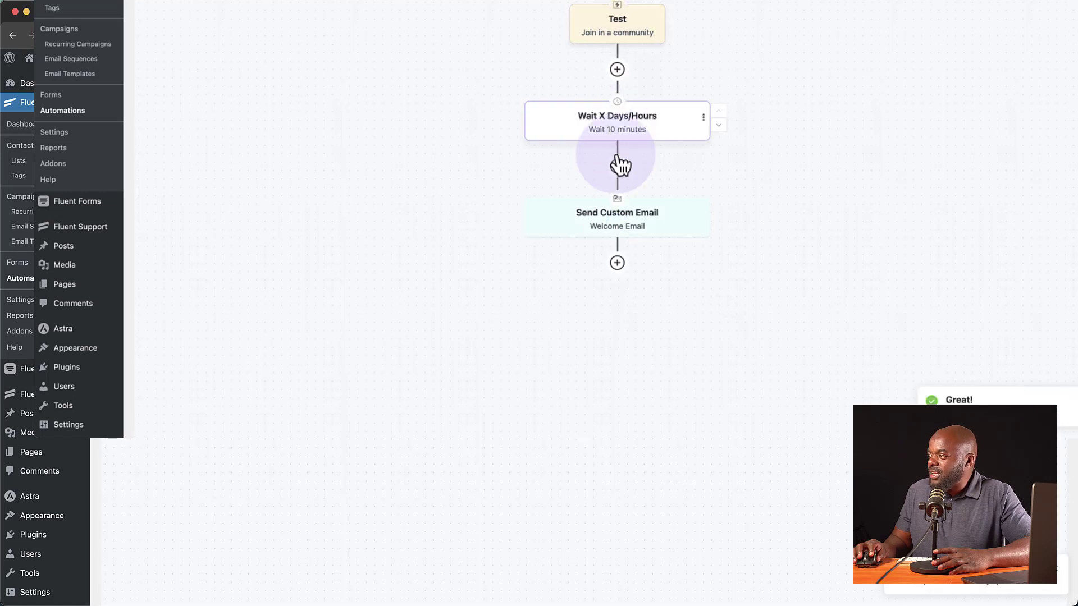
# Add an Enroll to Courses step after the Welcome Email.
pyautogui.click(620, 270)
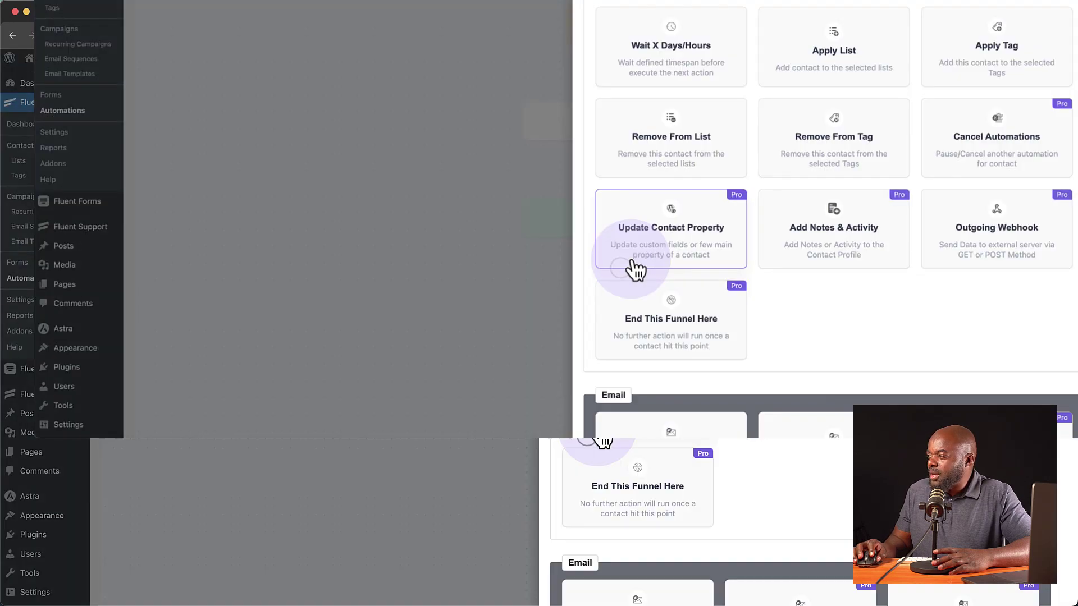
pyautogui.scroll(-10, 812, 315)
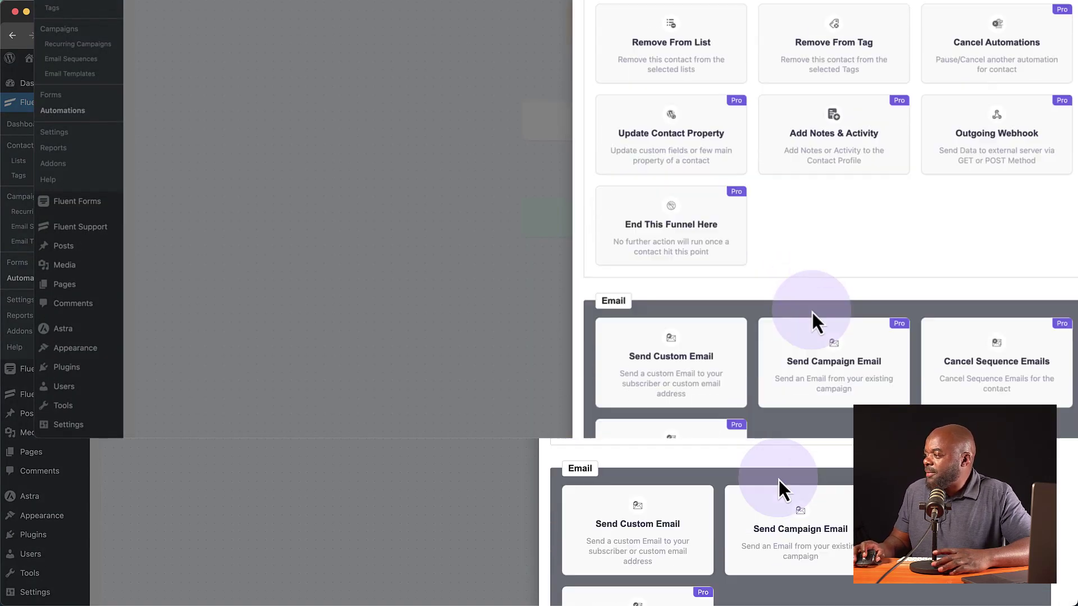
pyautogui.scroll(-1, 813, 312)
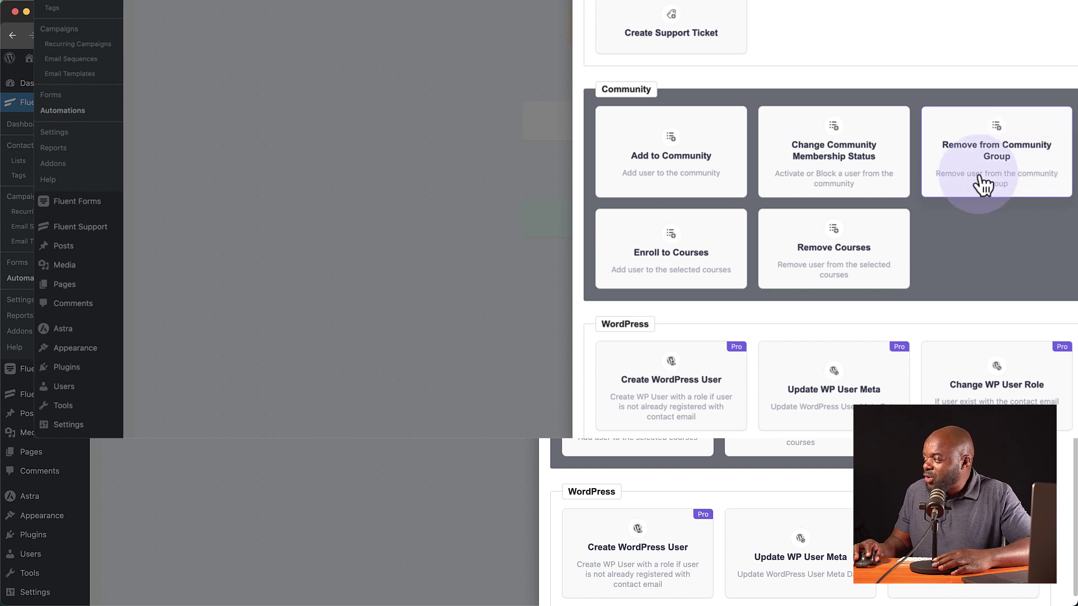
pyautogui.click(648, 274)
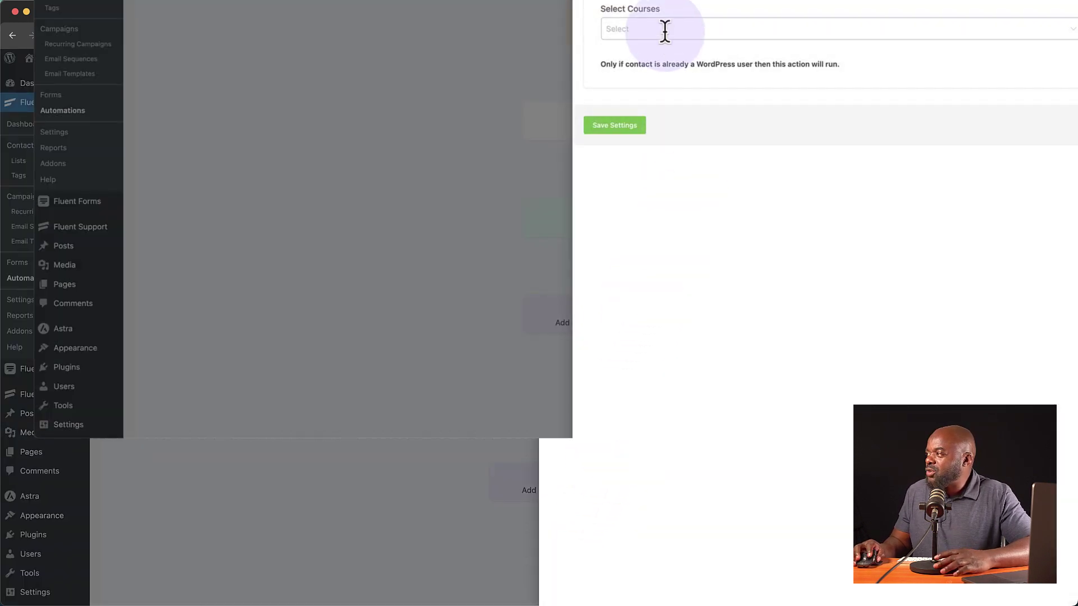
# Set the Enroll to Courses step to Divi Blueprint and save it.
pyautogui.click(665, 31)
pyautogui.click(655, 62)
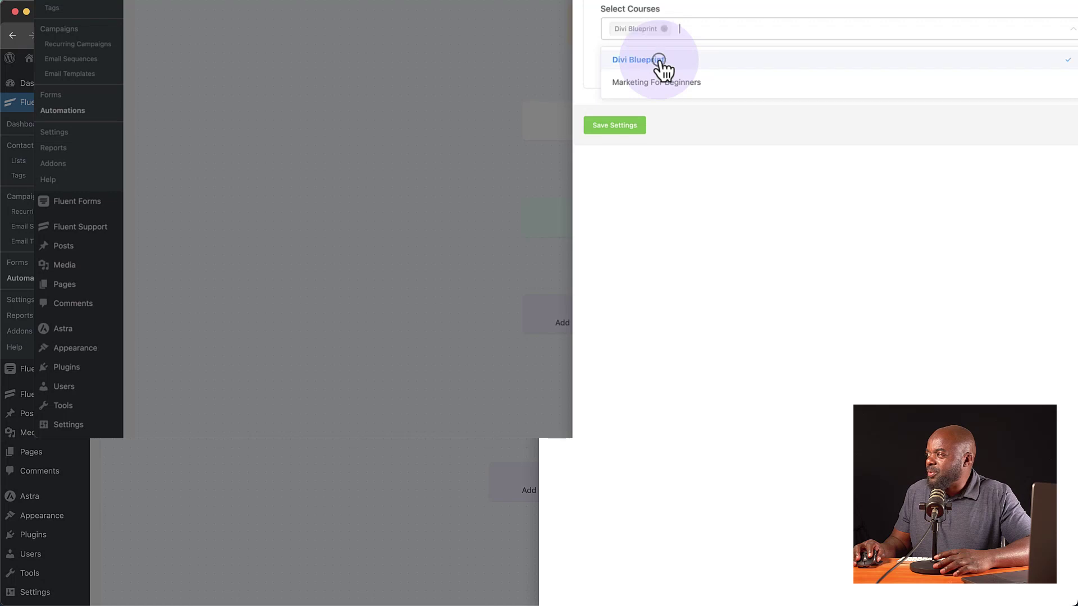
pyautogui.click(640, 127)
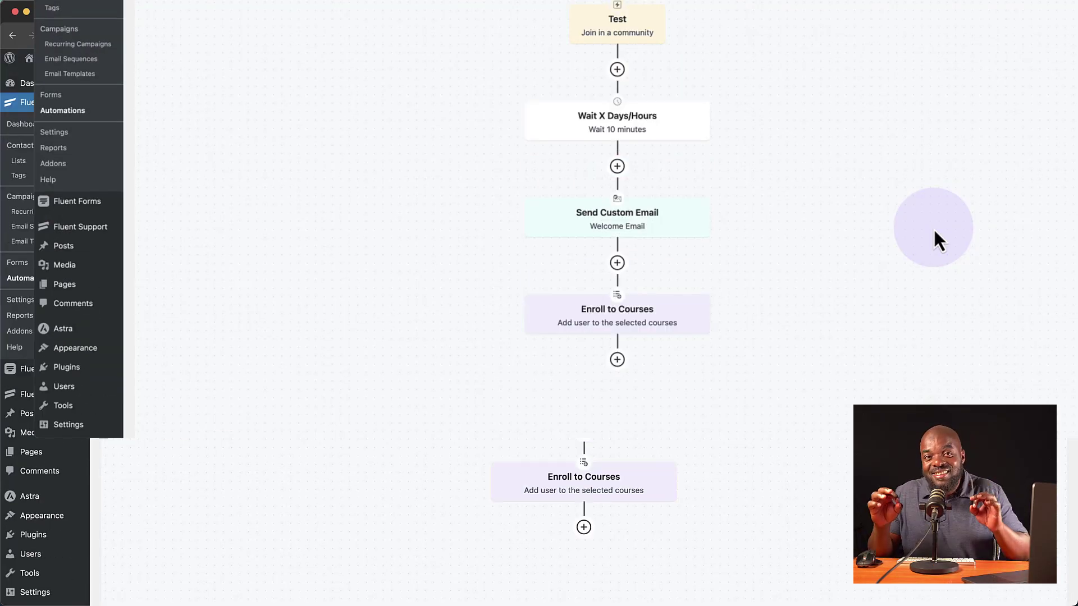